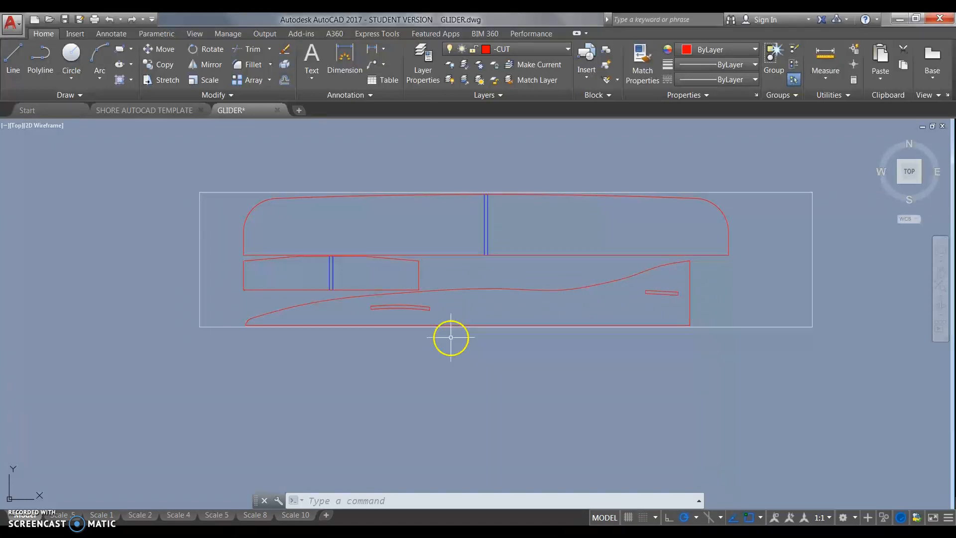
{"action": "scroll", "coordinate": [450, 337], "scroll_direction": "down", "scroll_amount": 1}
{"action": "scroll", "coordinate": [426, 337], "scroll_direction": "down", "scroll_amount": 1}
Pan the LASERCUTTER frame into view and drop down the layer list
{"action": "middle_click_drag", "start_coordinate": [427, 337], "coordinate": [646, 296]}
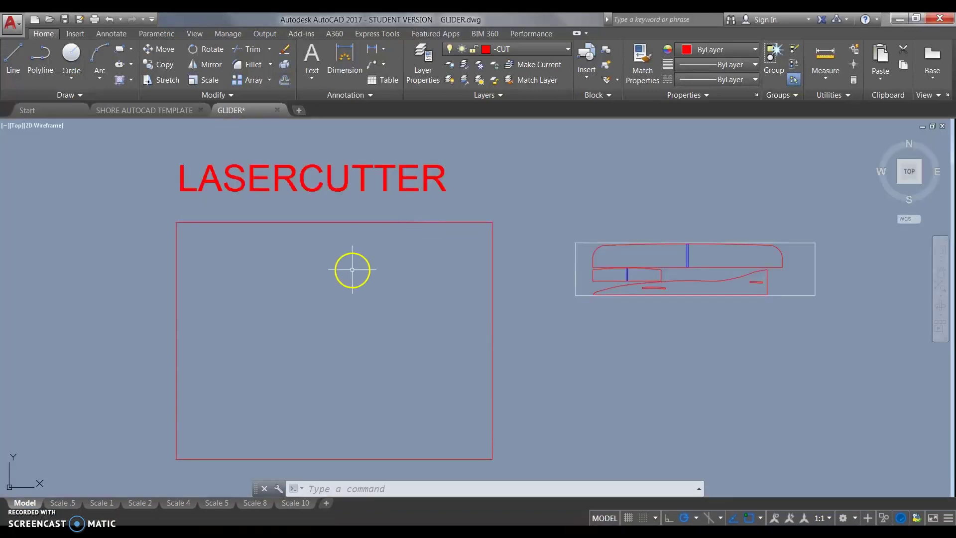
{"action": "middle_click_drag", "start_coordinate": [351, 268], "coordinate": [483, 242]}
{"action": "scroll", "coordinate": [458, 232], "scroll_direction": "up", "scroll_amount": 1}
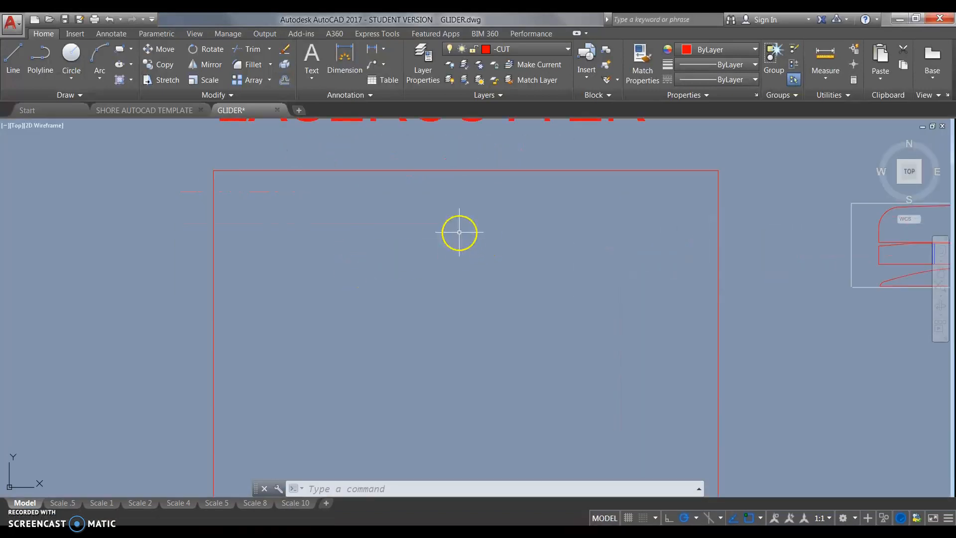
{"action": "scroll", "coordinate": [448, 227], "scroll_direction": "down", "scroll_amount": 1}
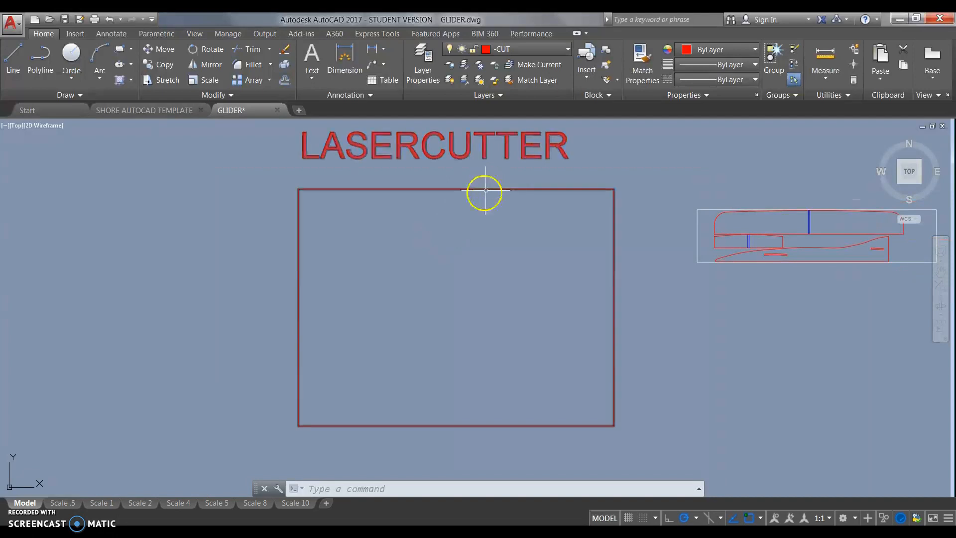
{"action": "scroll", "coordinate": [458, 238], "scroll_direction": "up", "scroll_amount": 1}
{"action": "left_click", "coordinate": [518, 49]}
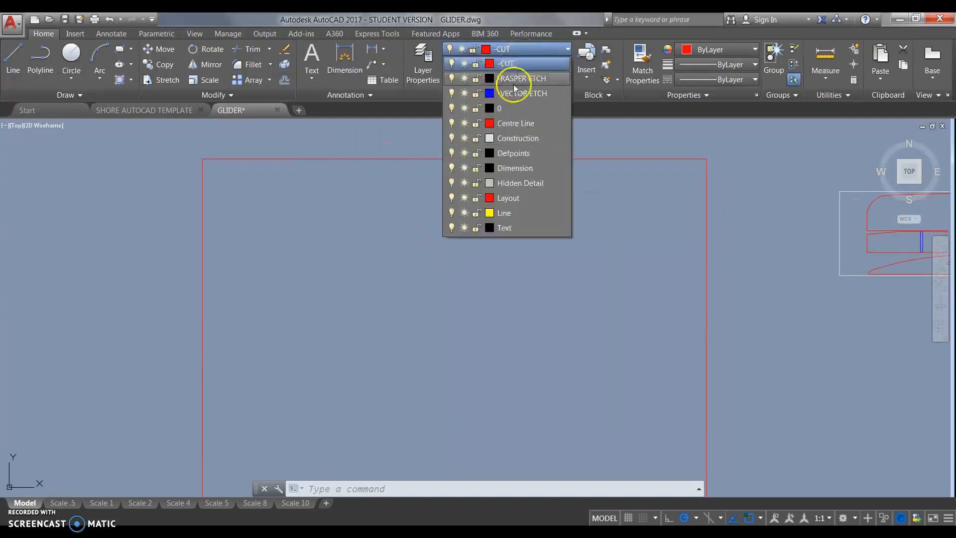
On the Construction layer, draw a closed 455 by 90 rectangle of lines inside the frame
{"action": "left_click", "coordinate": [514, 139]}
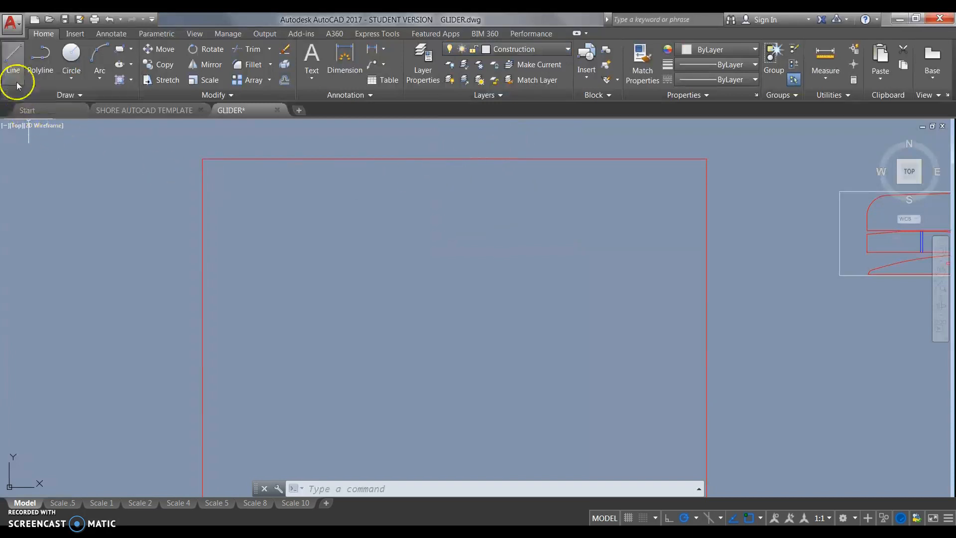
{"action": "left_click", "coordinate": [13, 59]}
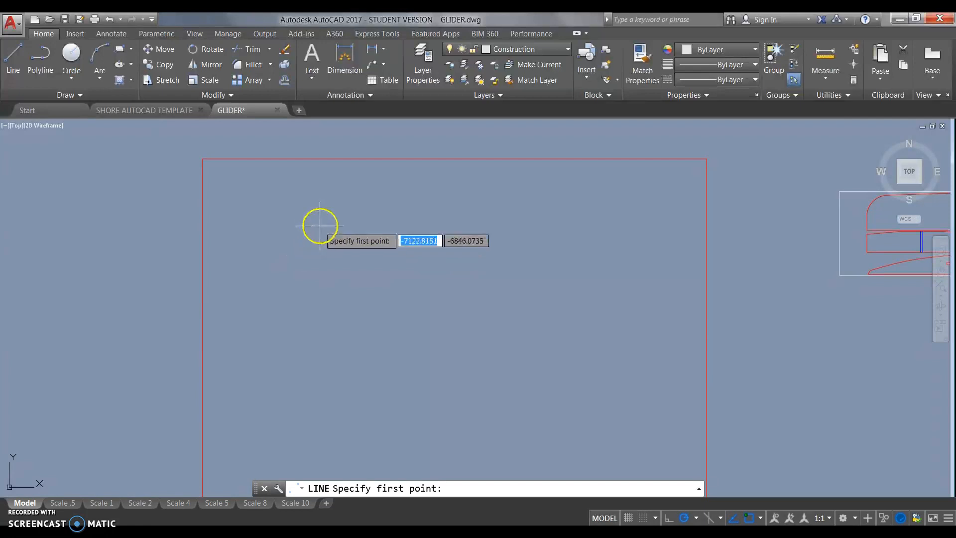
{"action": "left_click", "coordinate": [301, 214]}
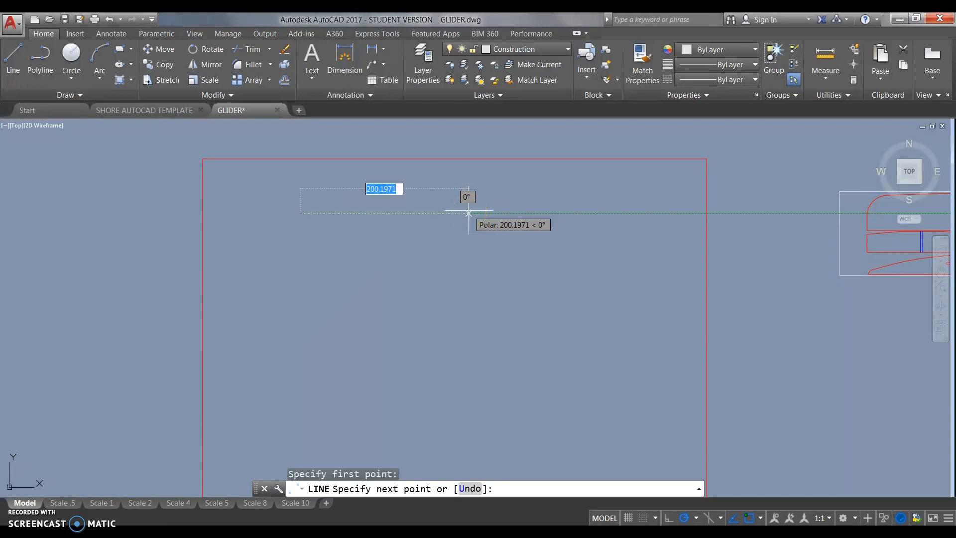
{"action": "type", "text": "455"}
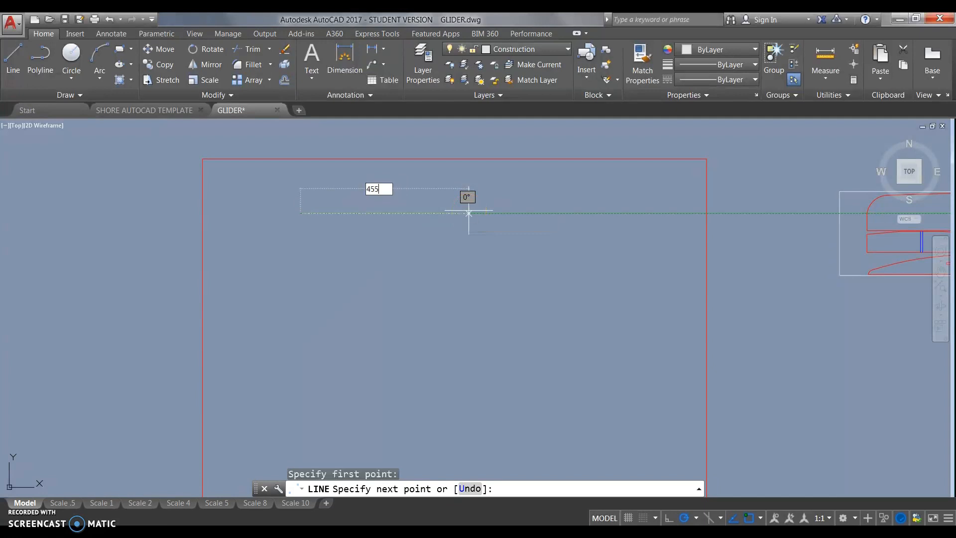
{"action": "key", "text": "Return"}
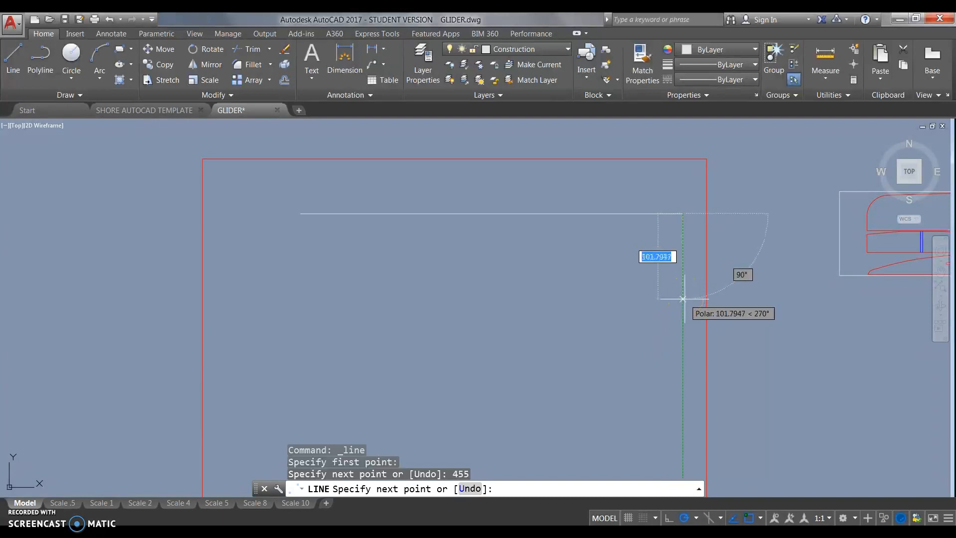
{"action": "type", "text": "90"}
{"action": "key", "text": "Return"}
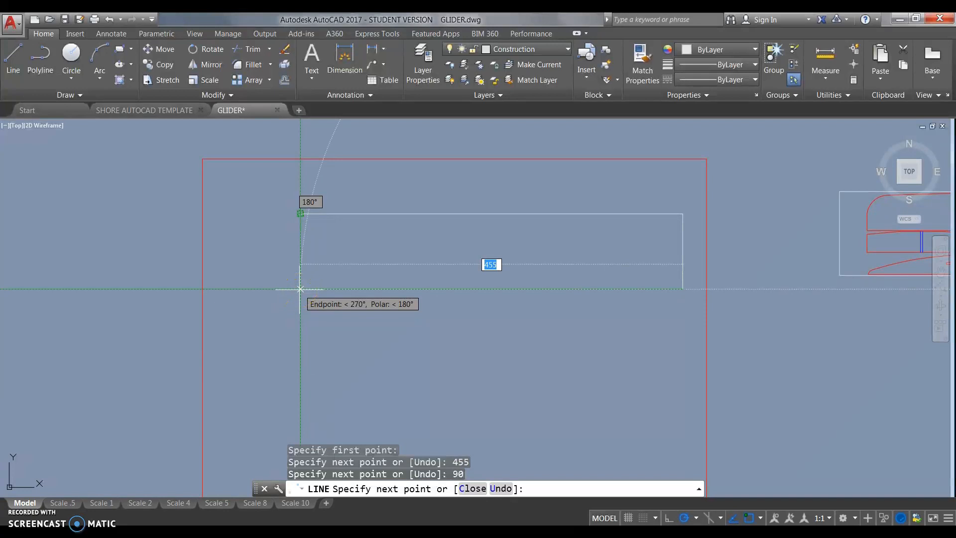
{"action": "left_click", "coordinate": [300, 289]}
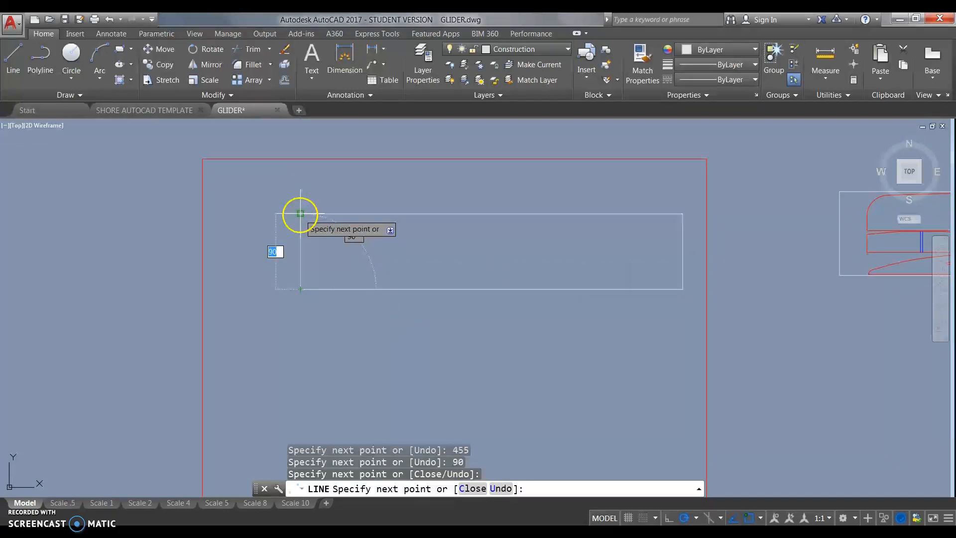
{"action": "left_click", "coordinate": [299, 214]}
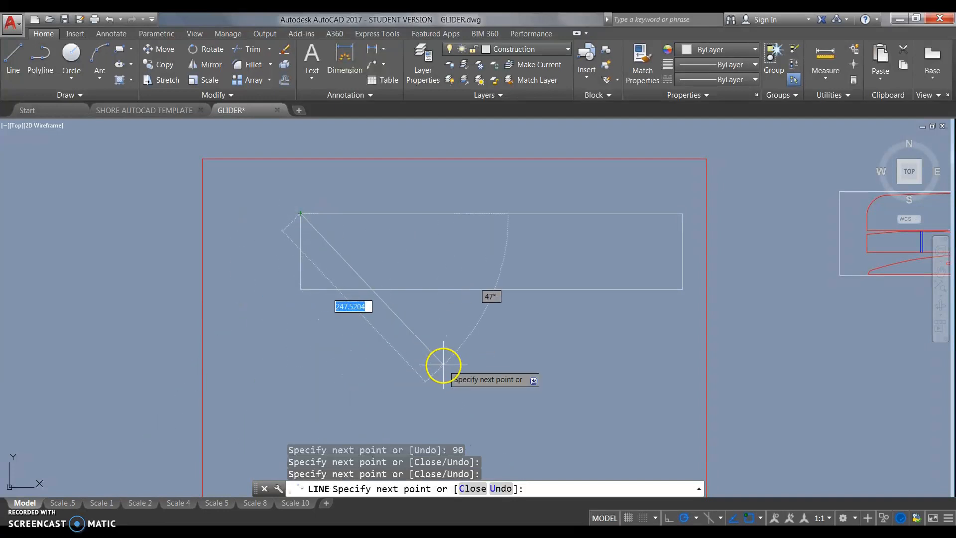
{"action": "key", "text": "Escape"}
{"action": "scroll", "coordinate": [561, 289], "scroll_direction": "up", "scroll_amount": 2}
{"action": "middle_click_drag", "start_coordinate": [561, 288], "coordinate": [568, 305]}
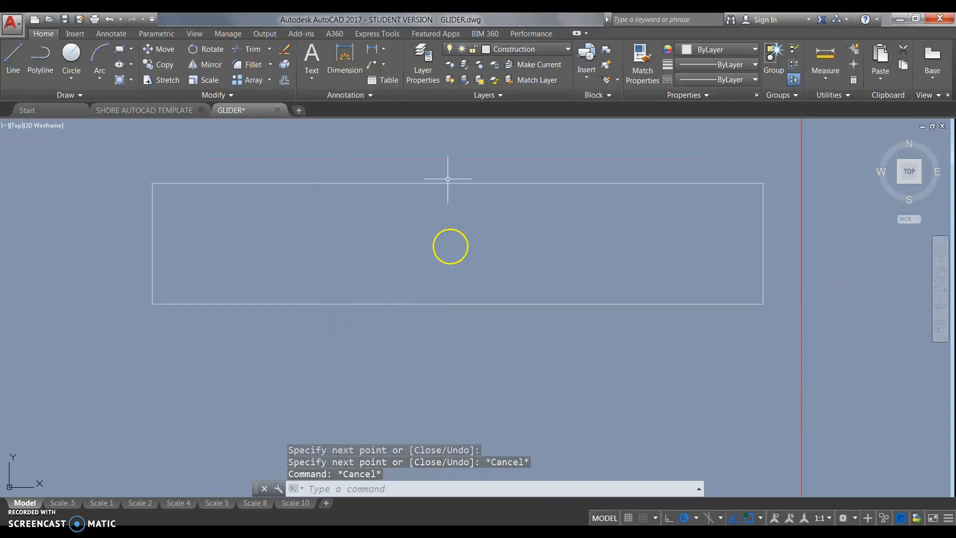
Crossing-select the rectangle's four lines and group them into one unnamed group
{"action": "left_click", "coordinate": [777, 332]}
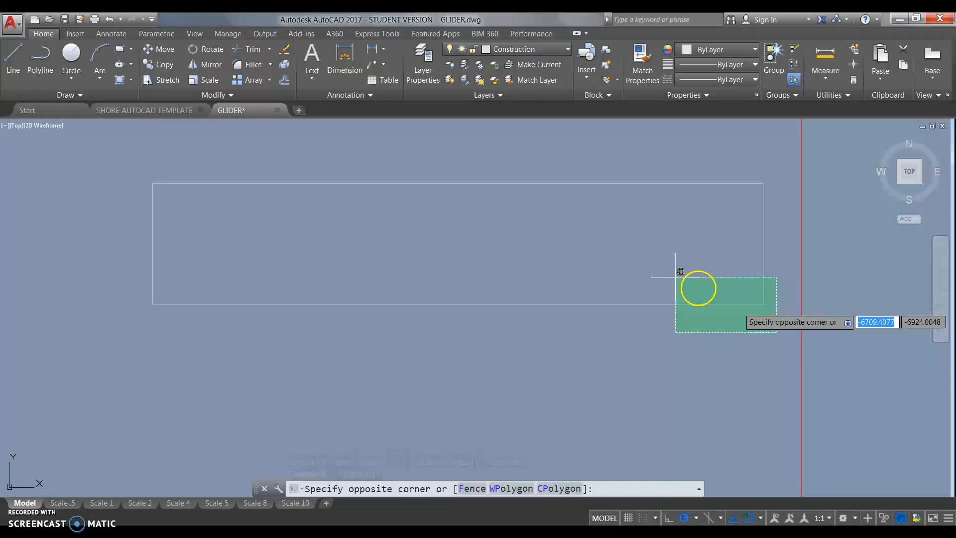
{"action": "left_click", "coordinate": [165, 156]}
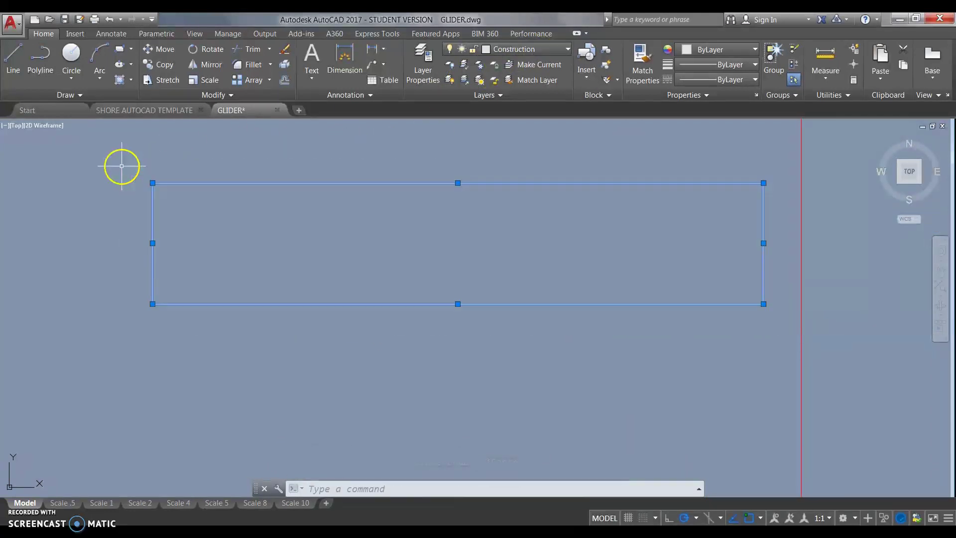
{"action": "right_click", "coordinate": [387, 255]}
{"action": "mouse_move", "coordinate": [416, 384]}
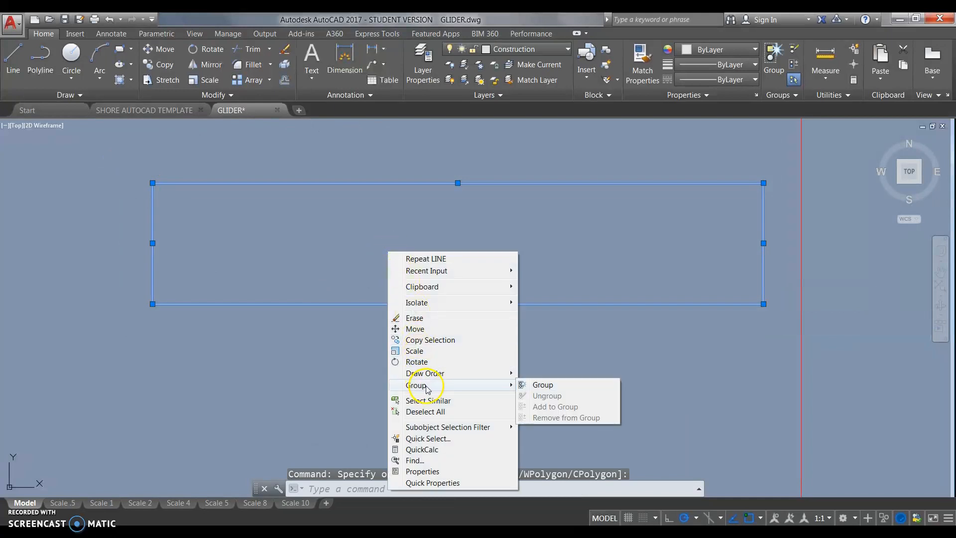
{"action": "left_click", "coordinate": [547, 386]}
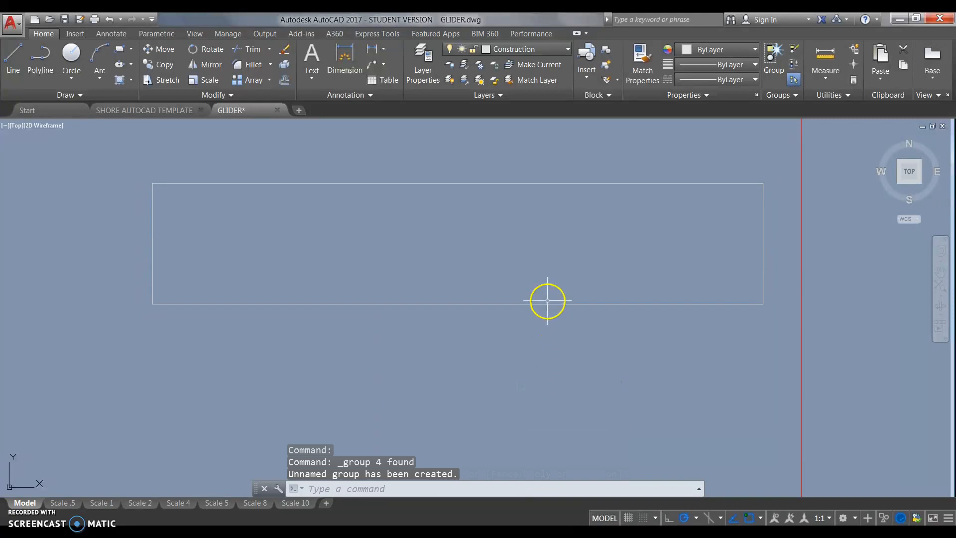
Make CUT the current layer and start a line near the left end of the rectangle's bottom edge
{"action": "left_click", "coordinate": [516, 50]}
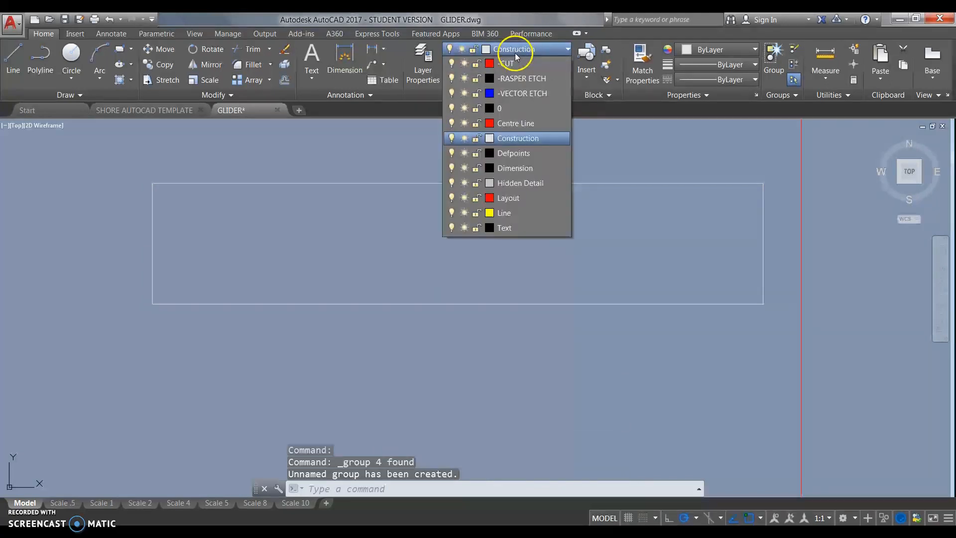
{"action": "left_click", "coordinate": [512, 63]}
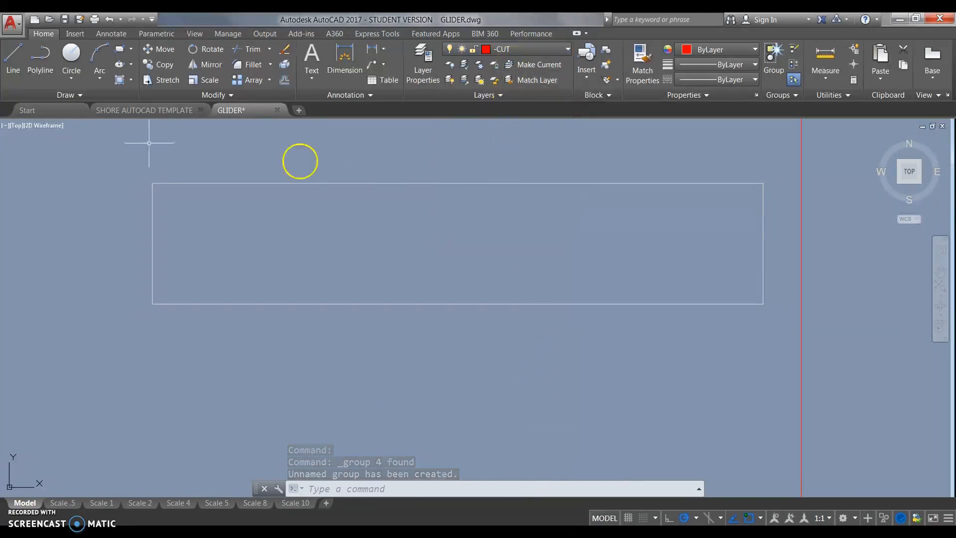
{"action": "left_click", "coordinate": [9, 59]}
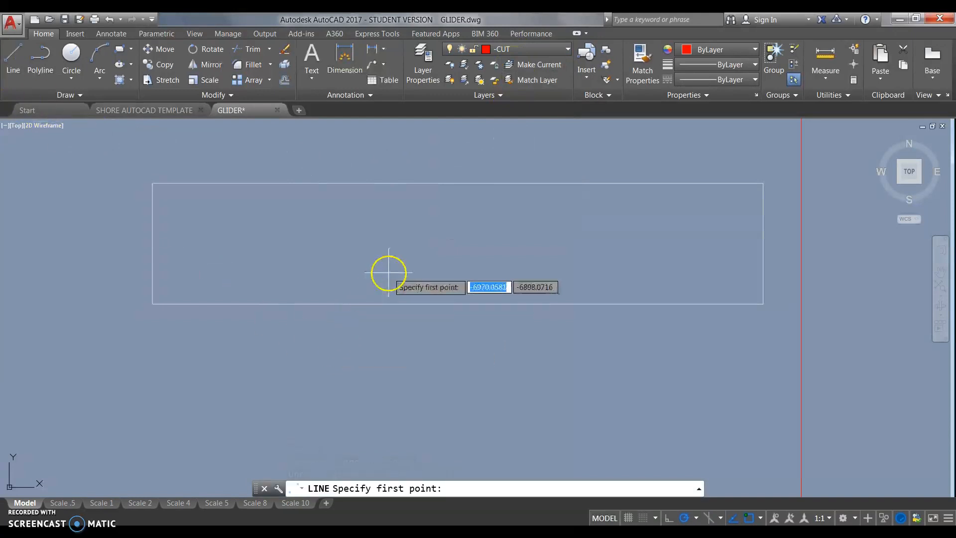
{"action": "middle_click_drag", "start_coordinate": [386, 271], "coordinate": [360, 281]}
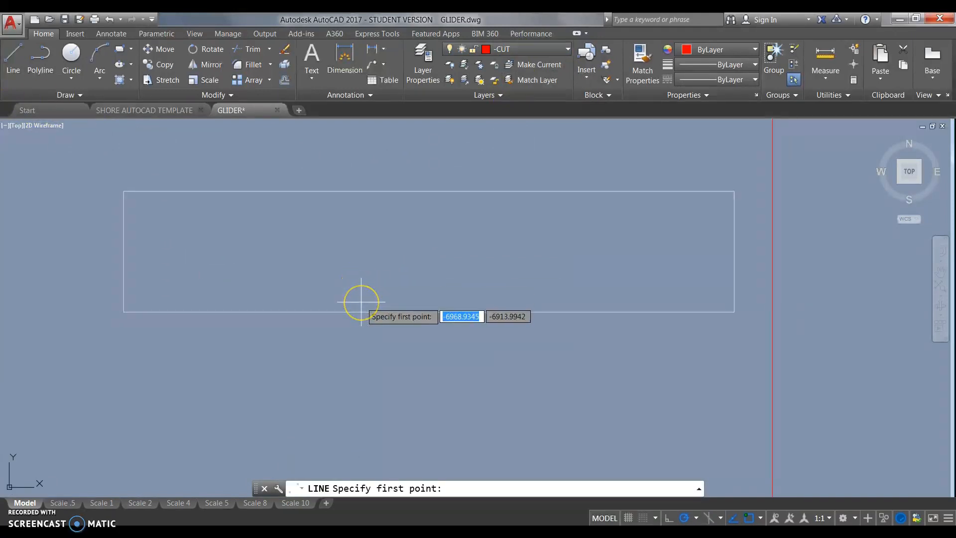
{"action": "scroll", "coordinate": [360, 302], "scroll_direction": "up", "scroll_amount": 1}
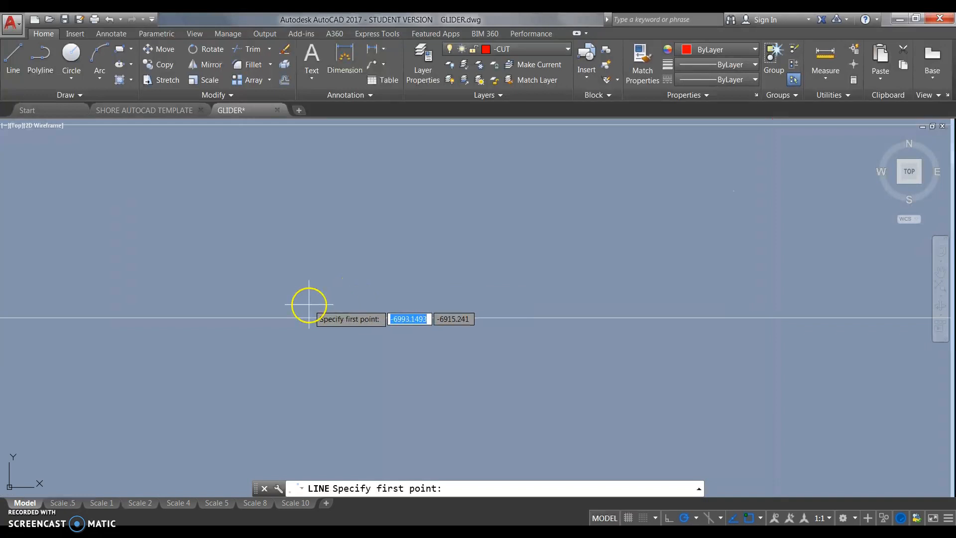
{"action": "scroll", "coordinate": [310, 304], "scroll_direction": "down", "scroll_amount": 1}
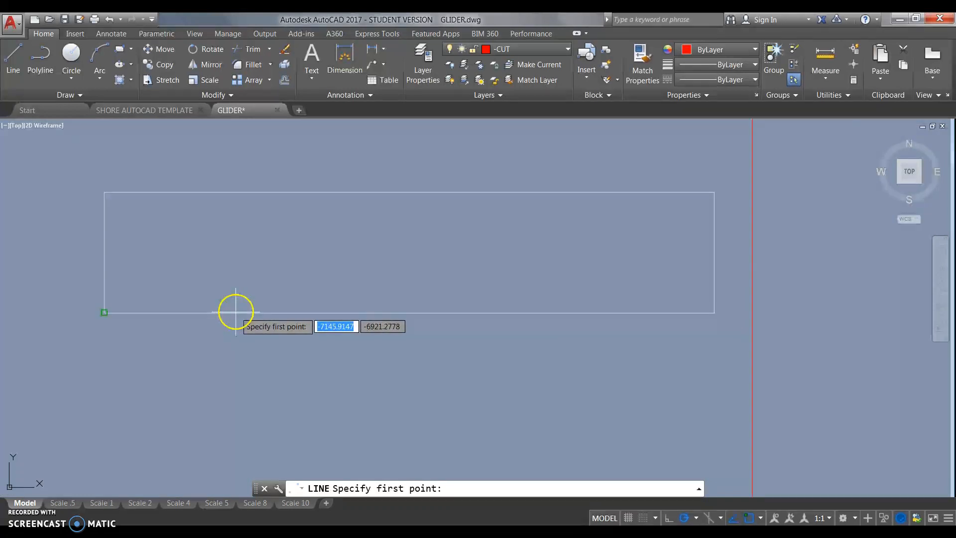
{"action": "scroll", "coordinate": [233, 312], "scroll_direction": "up", "scroll_amount": 2}
{"action": "scroll", "coordinate": [217, 315], "scroll_direction": "up", "scroll_amount": 1}
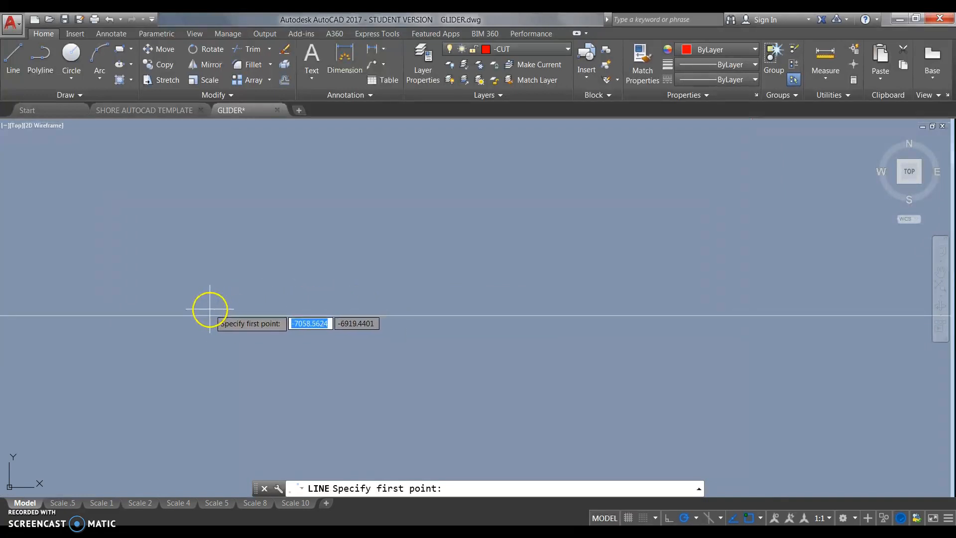
{"action": "left_click", "coordinate": [207, 305]}
{"action": "scroll", "coordinate": [267, 296], "scroll_direction": "down", "scroll_amount": 3}
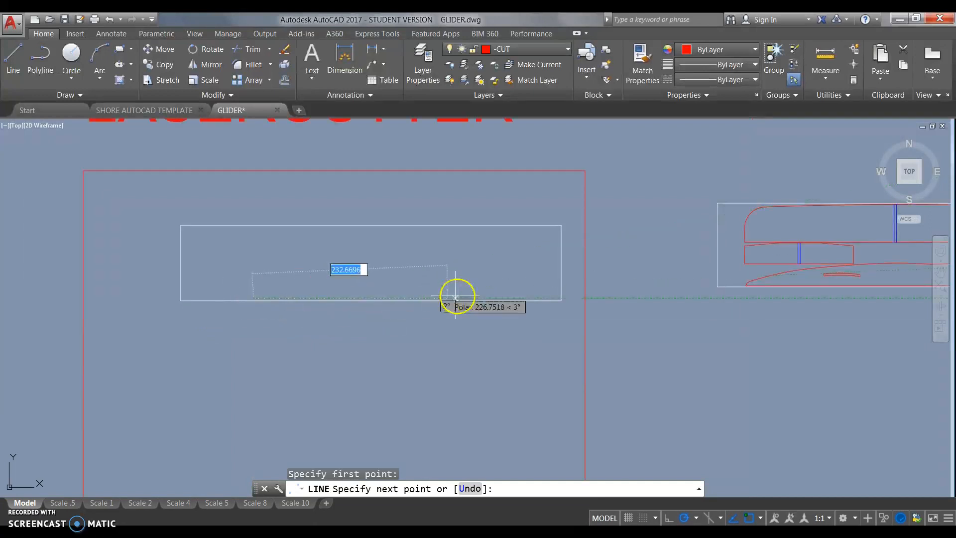
{"action": "scroll", "coordinate": [477, 291], "scroll_direction": "up", "scroll_amount": 1}
{"action": "middle_click_drag", "start_coordinate": [486, 294], "coordinate": [499, 305]}
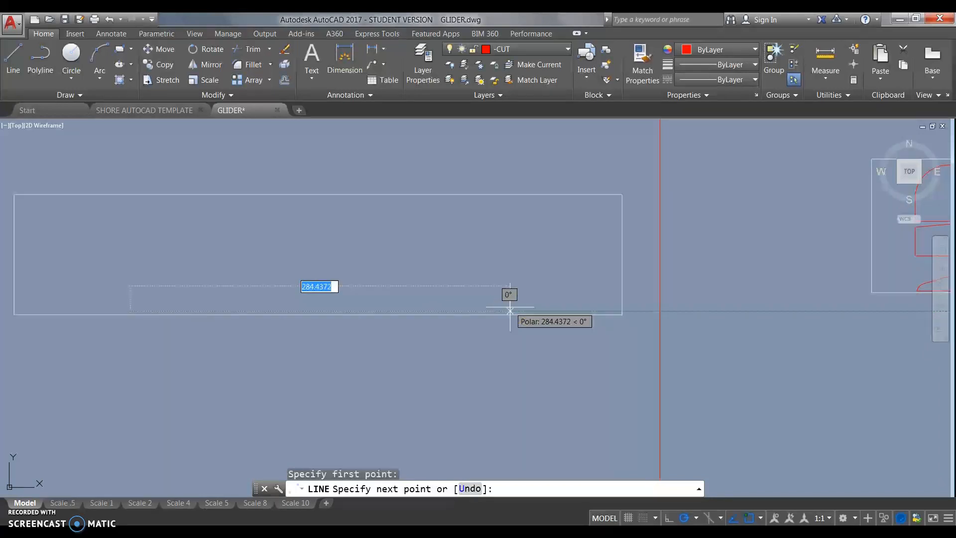
Draw the body's 290 bottom edge, 44 rear upright and 15 top step as red cut lines
{"action": "left_click", "coordinate": [505, 310]}
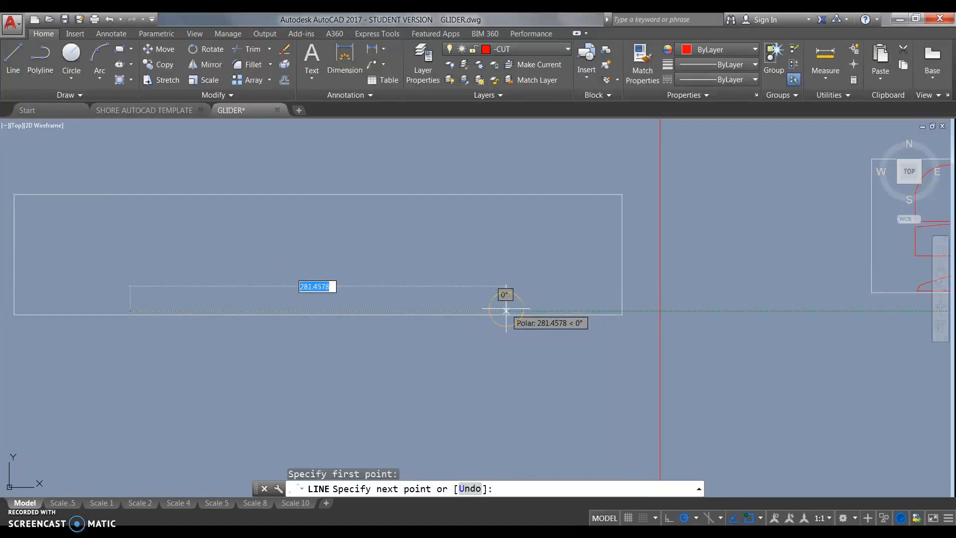
{"action": "left_click", "coordinate": [515, 310]}
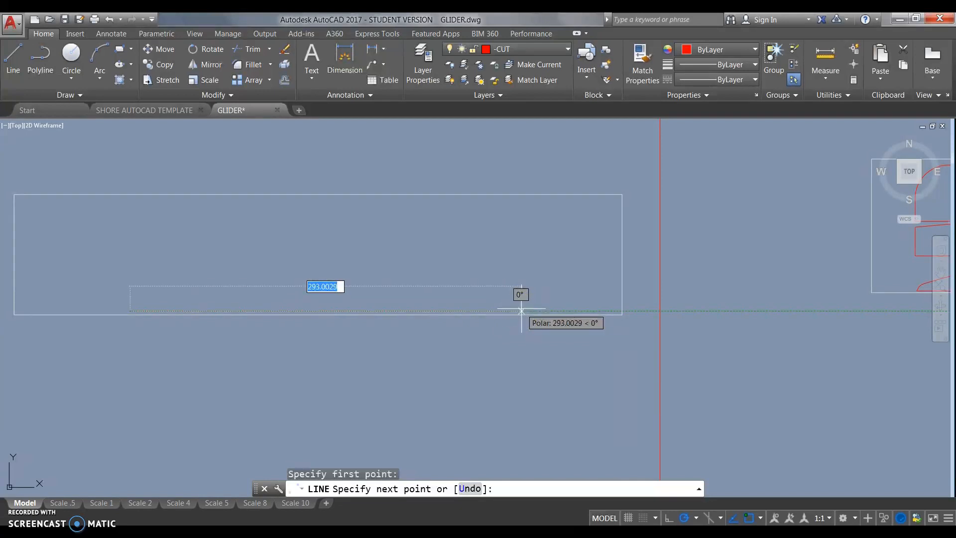
{"action": "type", "text": "290"}
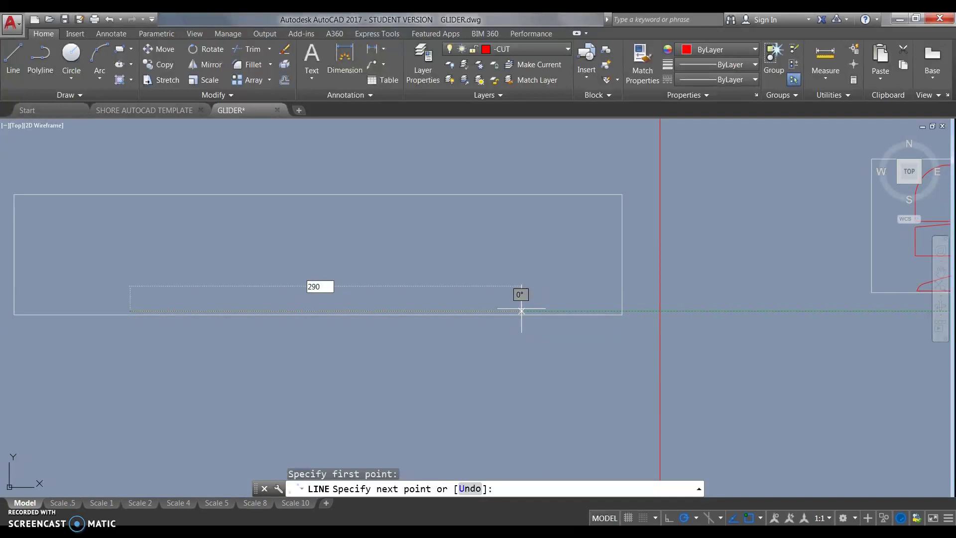
{"action": "key", "text": "Return"}
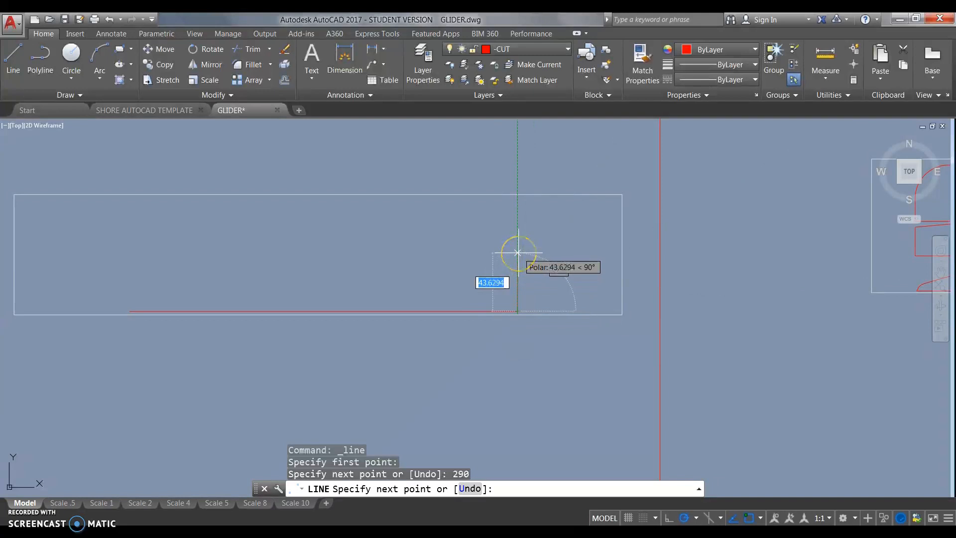
{"action": "type", "text": "44"}
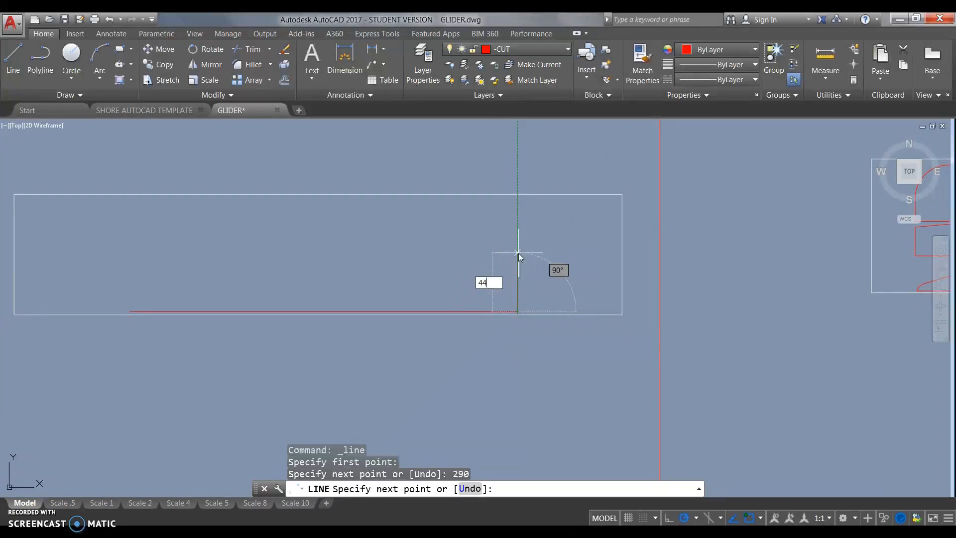
{"action": "key", "text": "Return"}
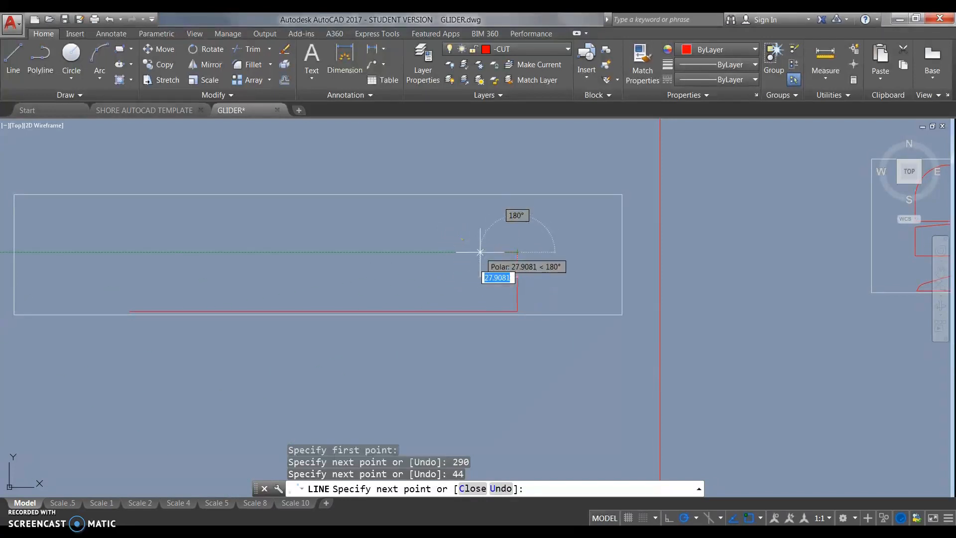
{"action": "type", "text": "15"}
{"action": "key", "text": "Return"}
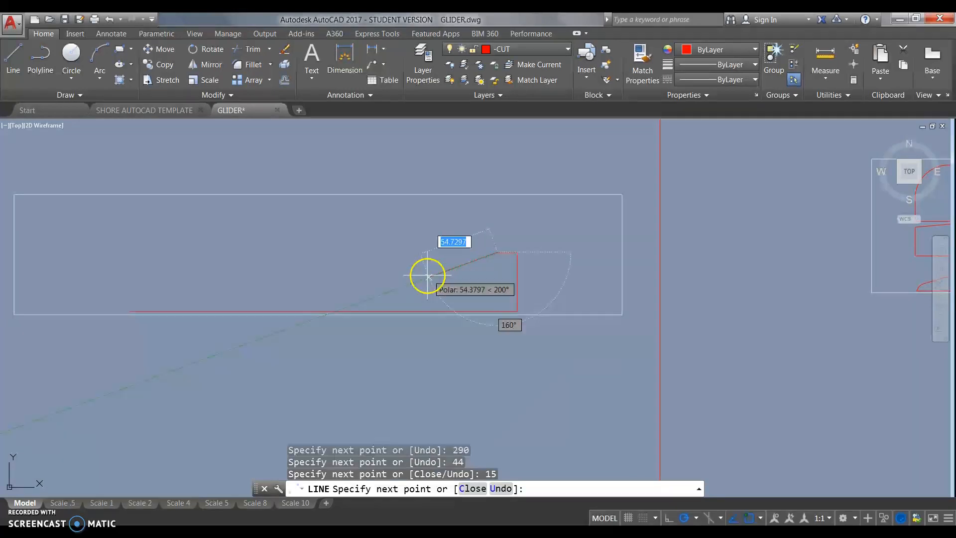
{"action": "left_click", "coordinate": [414, 272]}
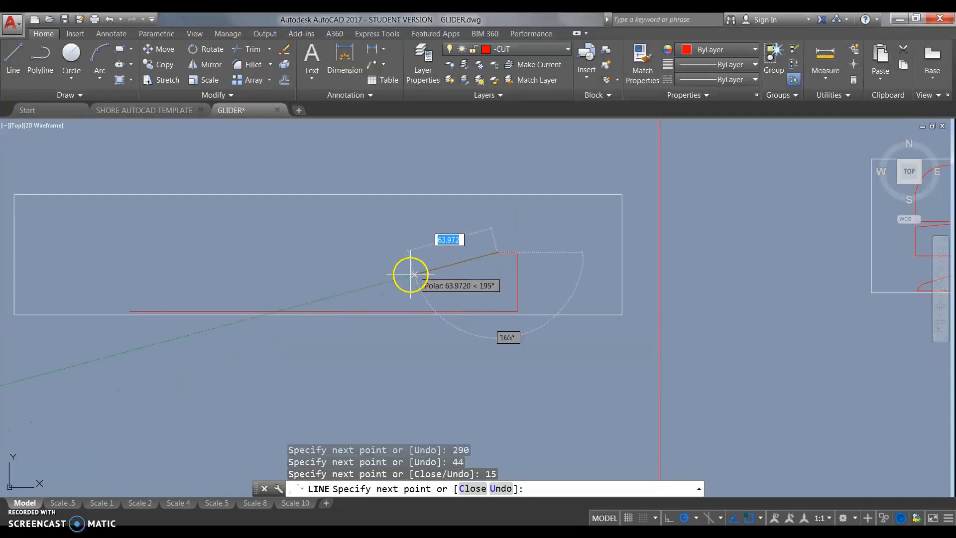
{"action": "key", "text": "Escape"}
Check the reference glider, recentre on the red outline and expand the Draw panel for more tools
{"action": "mouse_move", "coordinate": [366, 277]}
{"action": "middle_mouse_down"}
{"action": "mouse_move", "coordinate": [388, 292]}
{"action": "mouse_move", "coordinate": [363, 282]}
{"action": "middle_mouse_up"}
{"action": "scroll", "coordinate": [347, 277], "scroll_direction": "down", "scroll_amount": 2}
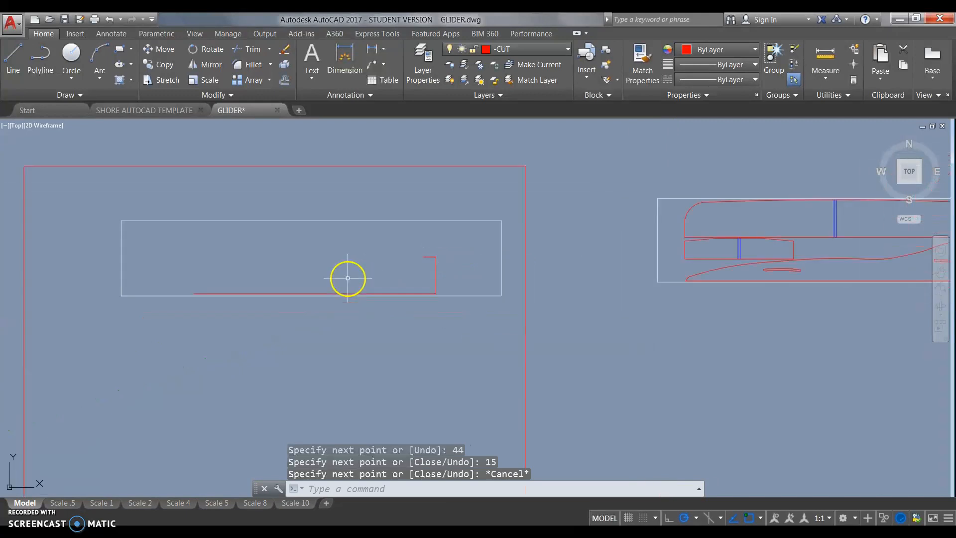
{"action": "middle_click_drag", "start_coordinate": [576, 283], "coordinate": [368, 297]}
{"action": "scroll", "coordinate": [508, 292], "scroll_direction": "up", "scroll_amount": 2}
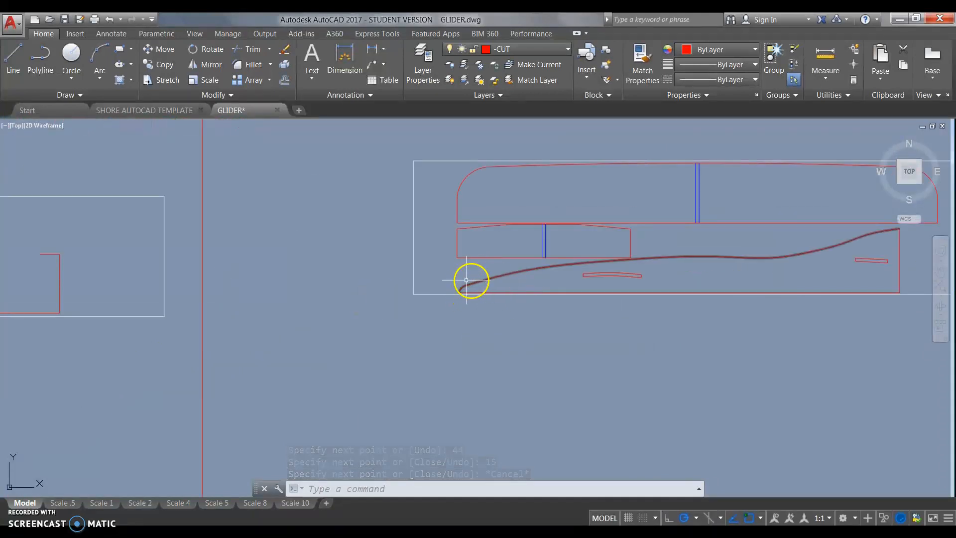
{"action": "scroll", "coordinate": [350, 291], "scroll_direction": "down", "scroll_amount": 3}
{"action": "middle_click_drag", "start_coordinate": [355, 292], "coordinate": [554, 286]}
{"action": "scroll", "coordinate": [365, 291], "scroll_direction": "up", "scroll_amount": 2}
{"action": "scroll", "coordinate": [365, 291], "scroll_direction": "up", "scroll_amount": 2}
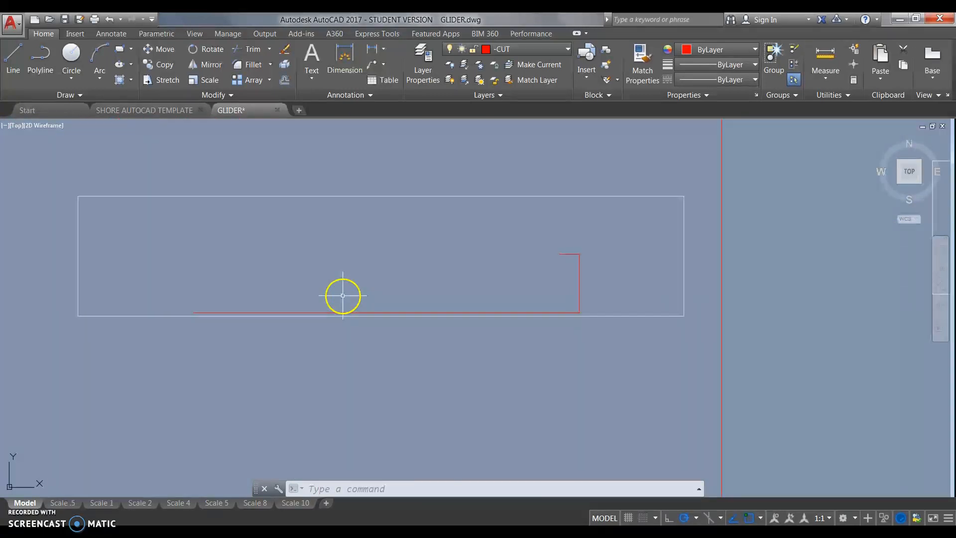
{"action": "middle_click_drag", "start_coordinate": [341, 294], "coordinate": [363, 305]}
{"action": "scroll", "coordinate": [363, 306], "scroll_direction": "up", "scroll_amount": 2}
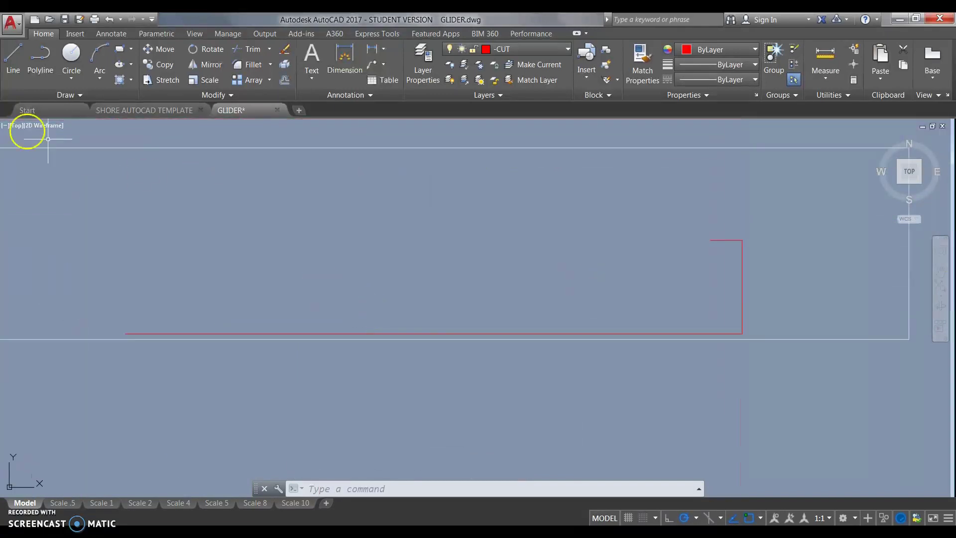
{"action": "left_click", "coordinate": [76, 94]}
{"action": "type", "text": "SPL"}
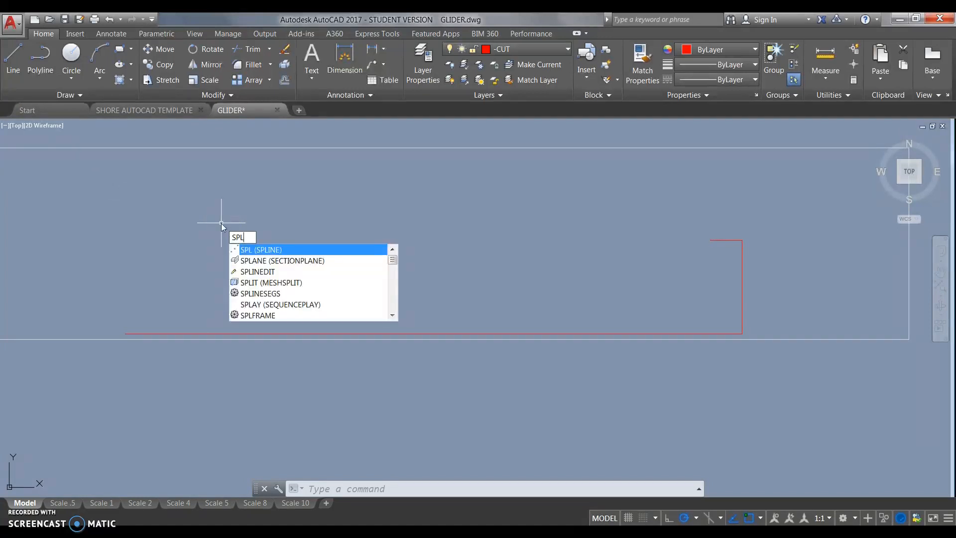
Start a spline at the bottom edge's left end and shape the rising nose curve
{"action": "key", "text": "Return"}
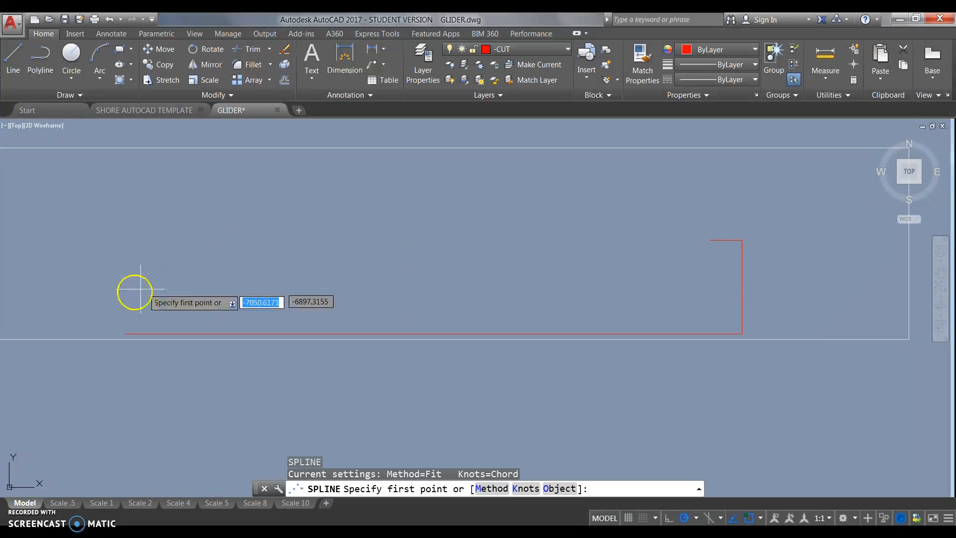
{"action": "scroll", "coordinate": [124, 332], "scroll_direction": "up", "scroll_amount": 4}
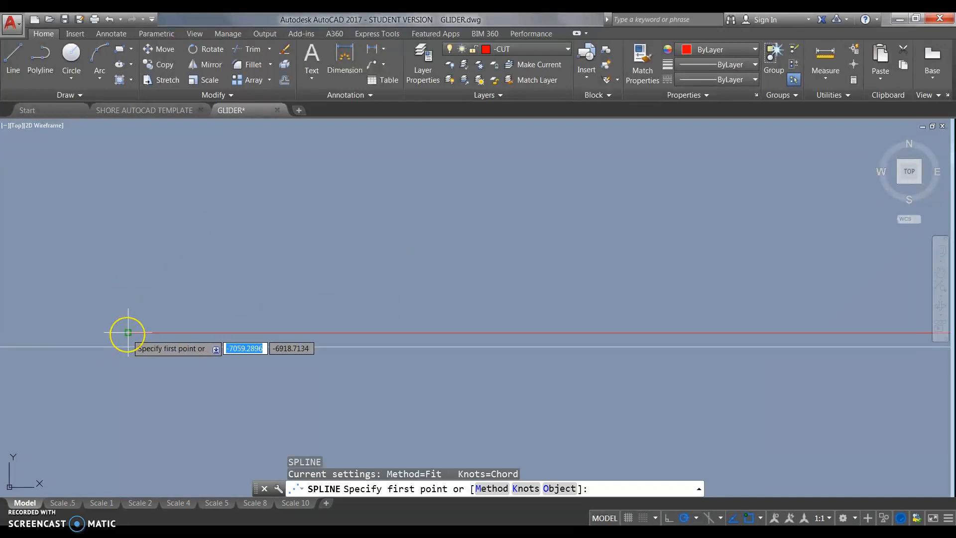
{"action": "left_click", "coordinate": [128, 333]}
{"action": "scroll", "coordinate": [128, 333], "scroll_direction": "down", "scroll_amount": 3}
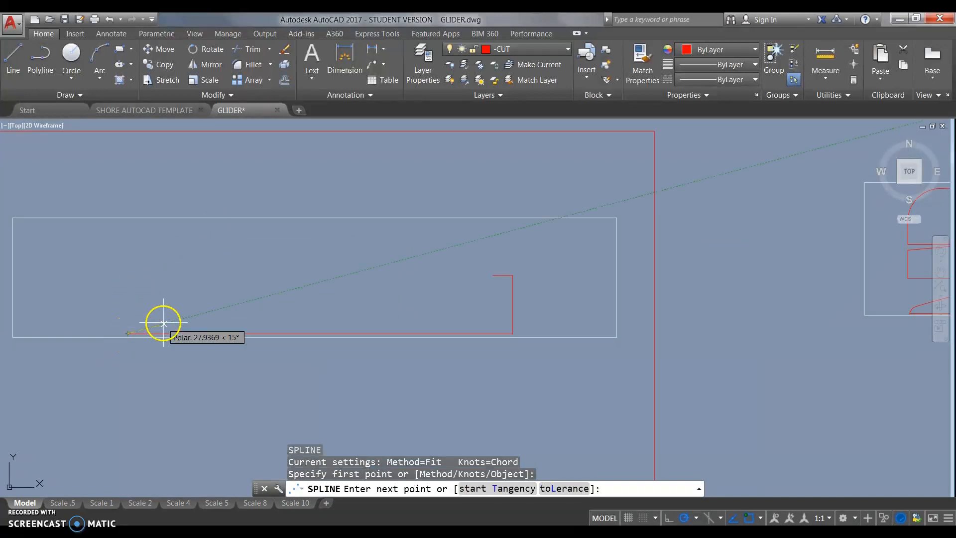
{"action": "scroll", "coordinate": [135, 330], "scroll_direction": "up", "scroll_amount": 4}
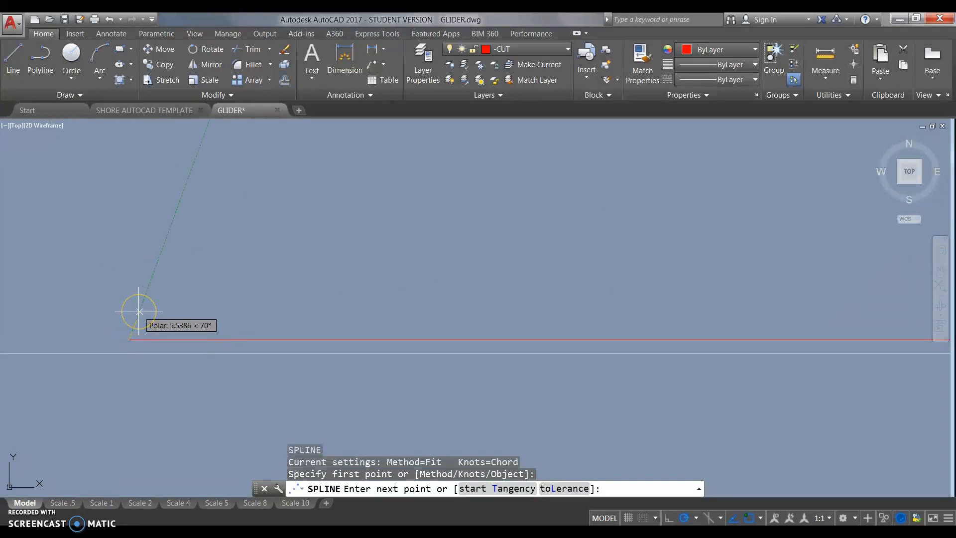
{"action": "left_click", "coordinate": [140, 307]}
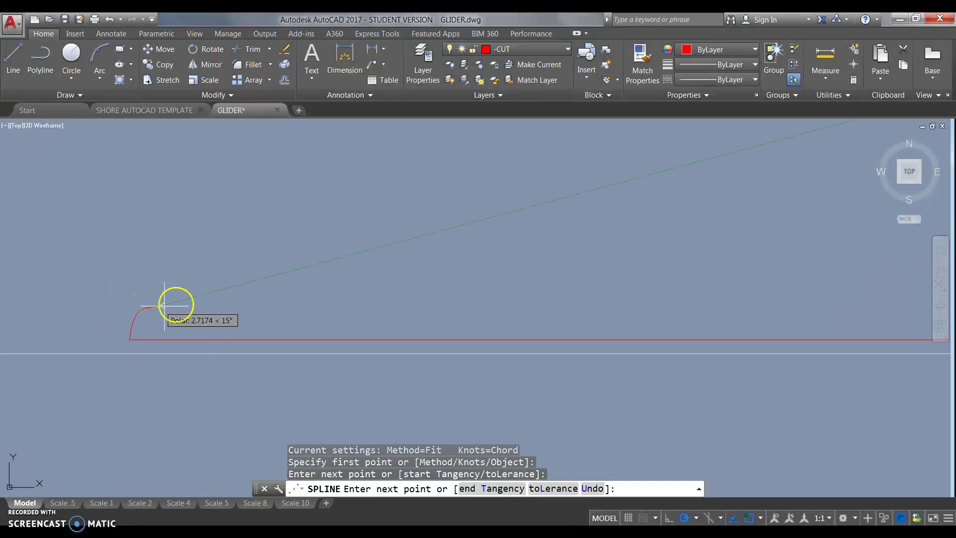
{"action": "left_click", "coordinate": [212, 291]}
{"action": "scroll", "coordinate": [192, 313], "scroll_direction": "down", "scroll_amount": 2}
{"action": "scroll", "coordinate": [94, 336], "scroll_direction": "down", "scroll_amount": 2}
{"action": "scroll", "coordinate": [119, 336], "scroll_direction": "down", "scroll_amount": 1}
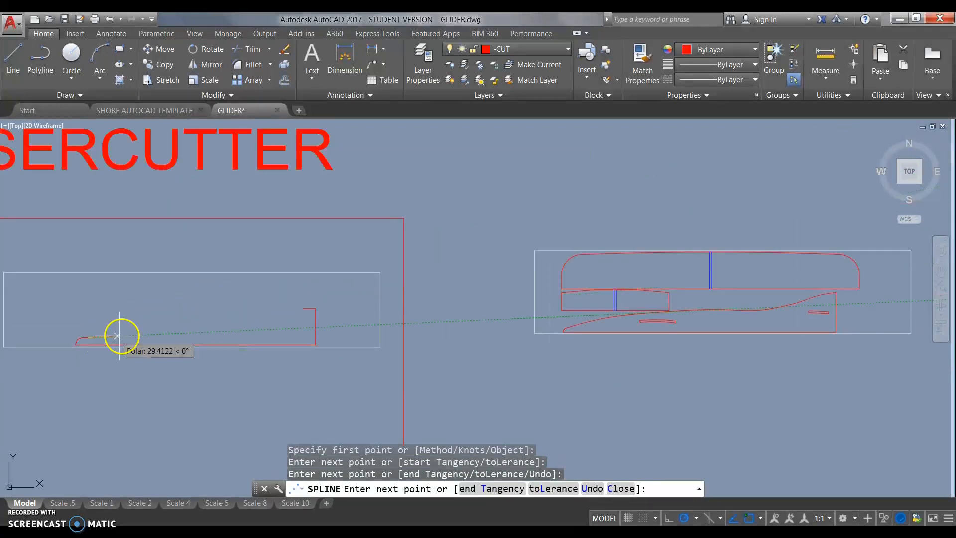
{"action": "scroll", "coordinate": [120, 337], "scroll_direction": "up", "scroll_amount": 3}
{"action": "left_click", "coordinate": [133, 327]}
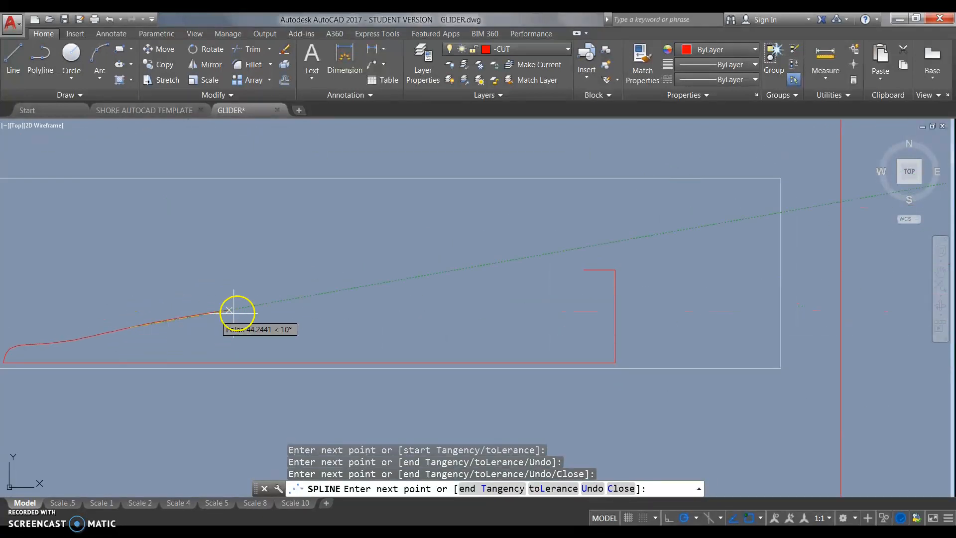
Carry the spline along the body top and finish it at the top step's corner
{"action": "left_click", "coordinate": [268, 321]}
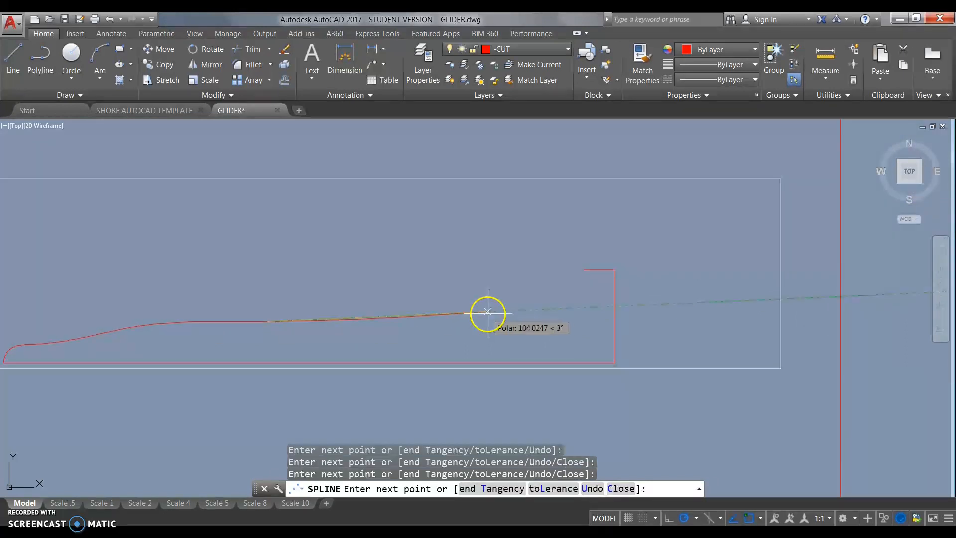
{"action": "left_click", "coordinate": [515, 309]}
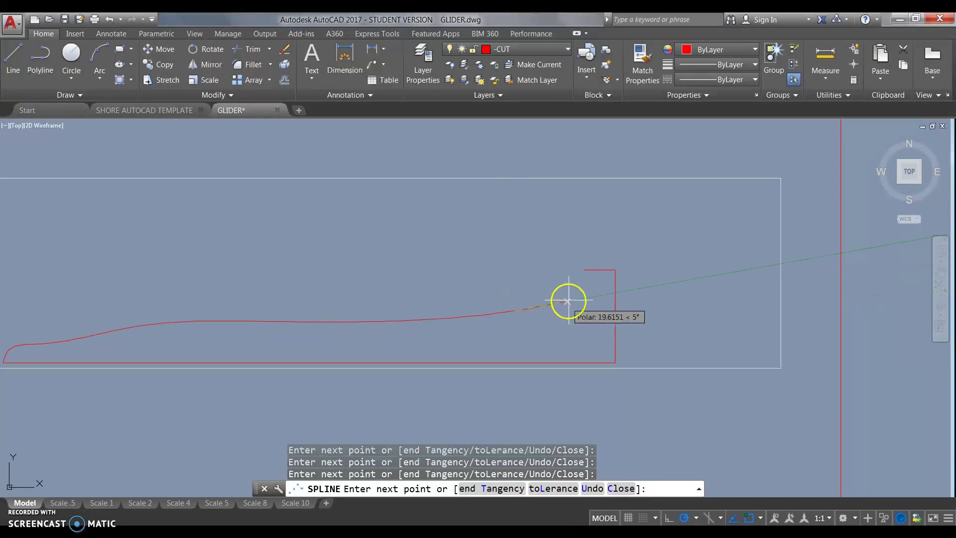
{"action": "left_click", "coordinate": [583, 270]}
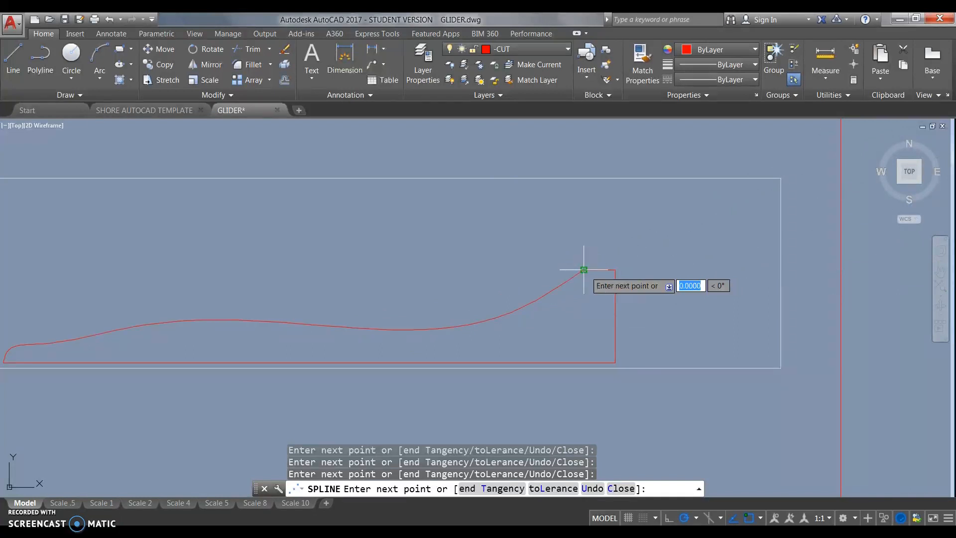
{"action": "left_click", "coordinate": [584, 270]}
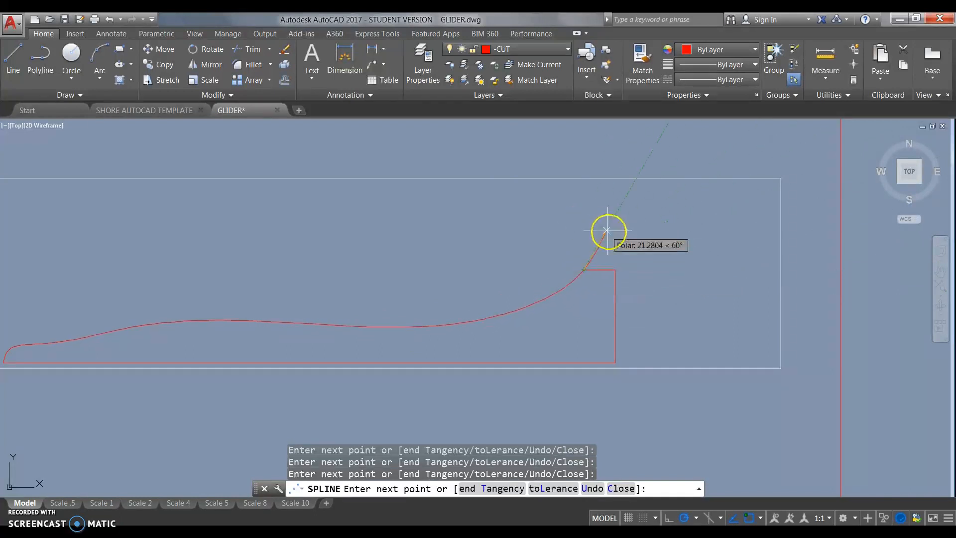
{"action": "key", "text": "Return"}
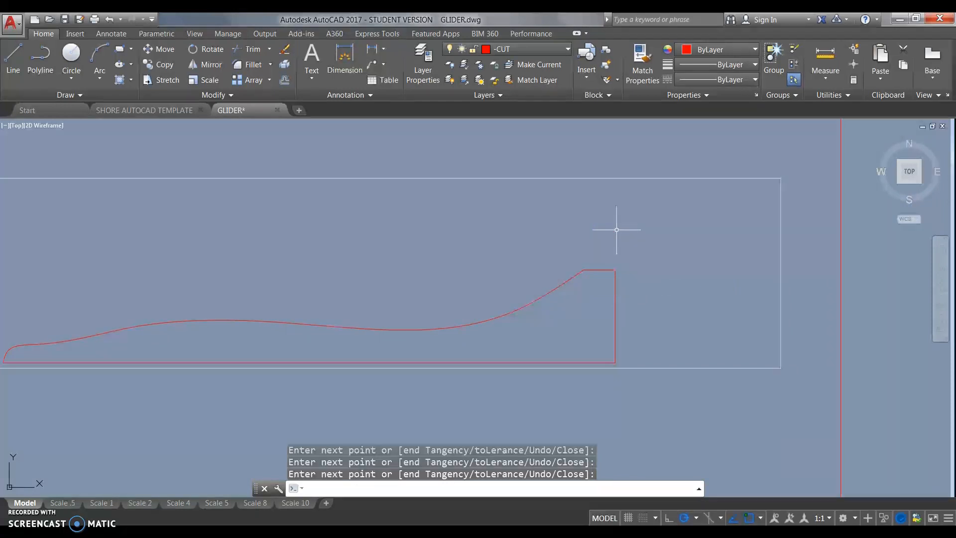
Stretch several spline fit points to reshape the nose rise, mid-curve and tail rise
{"action": "middle_click_drag", "start_coordinate": [448, 284], "coordinate": [620, 279]}
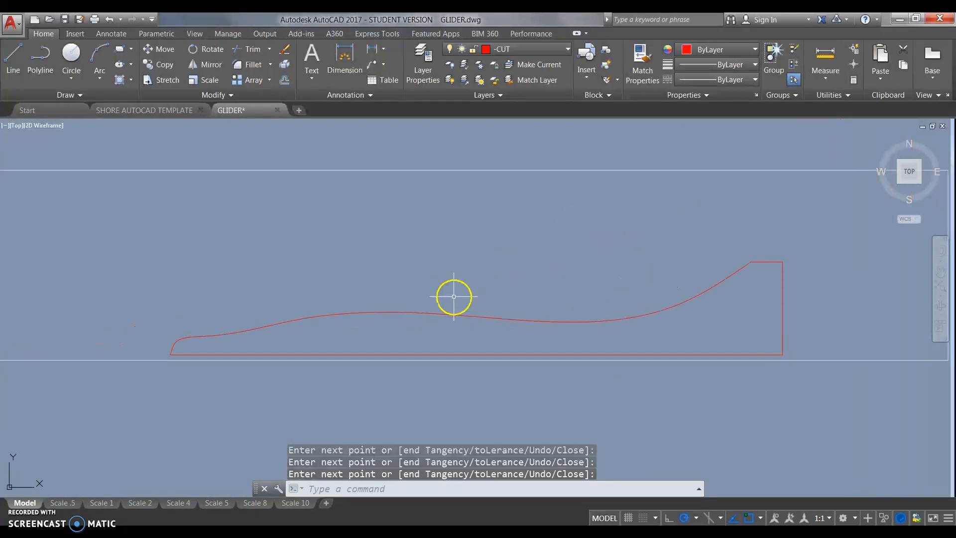
{"action": "left_click", "coordinate": [282, 324]}
{"action": "scroll", "coordinate": [193, 342], "scroll_direction": "up", "scroll_amount": 2}
{"action": "scroll", "coordinate": [225, 342], "scroll_direction": "down", "scroll_amount": 2}
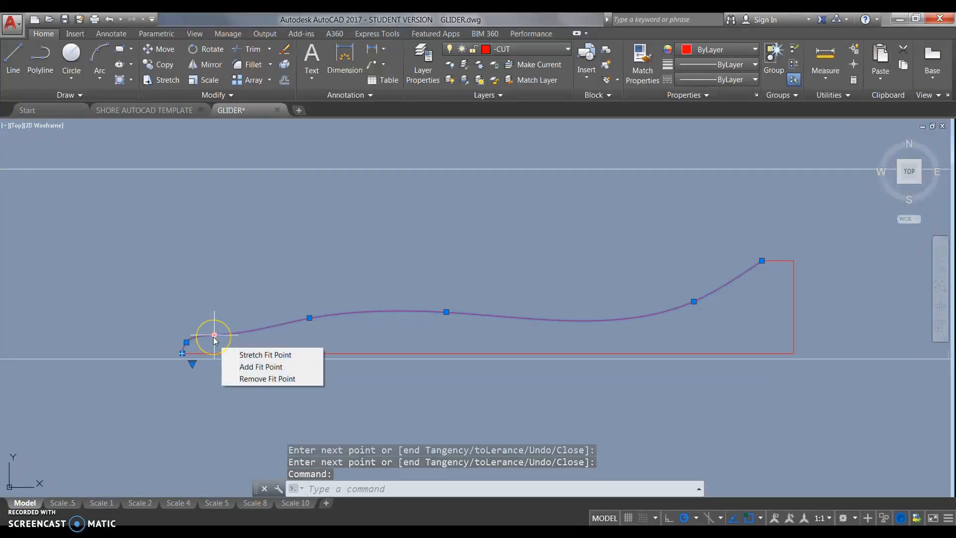
{"action": "left_click", "coordinate": [214, 337]}
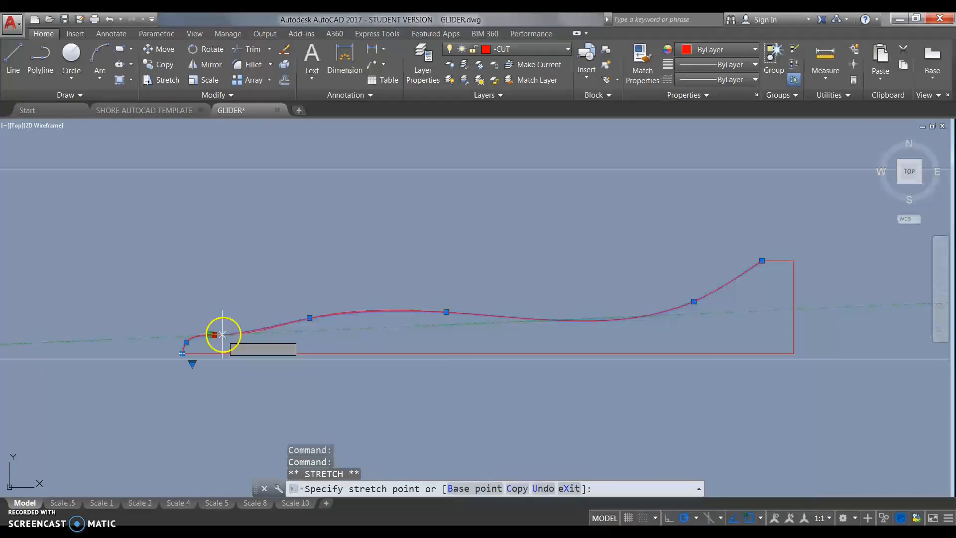
{"action": "scroll", "coordinate": [223, 335], "scroll_direction": "up", "scroll_amount": 3}
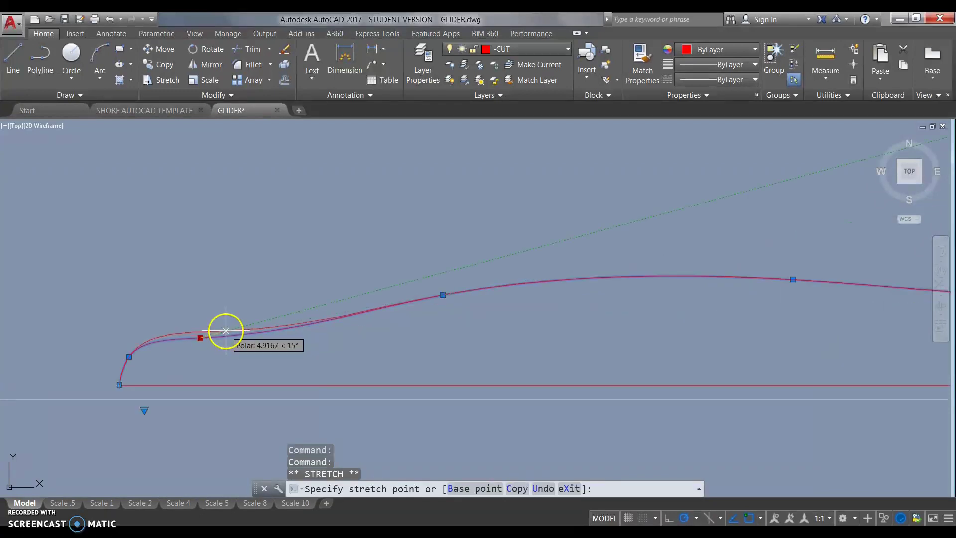
{"action": "left_click", "coordinate": [186, 344]}
{"action": "scroll", "coordinate": [331, 316], "scroll_direction": "down", "scroll_amount": 2}
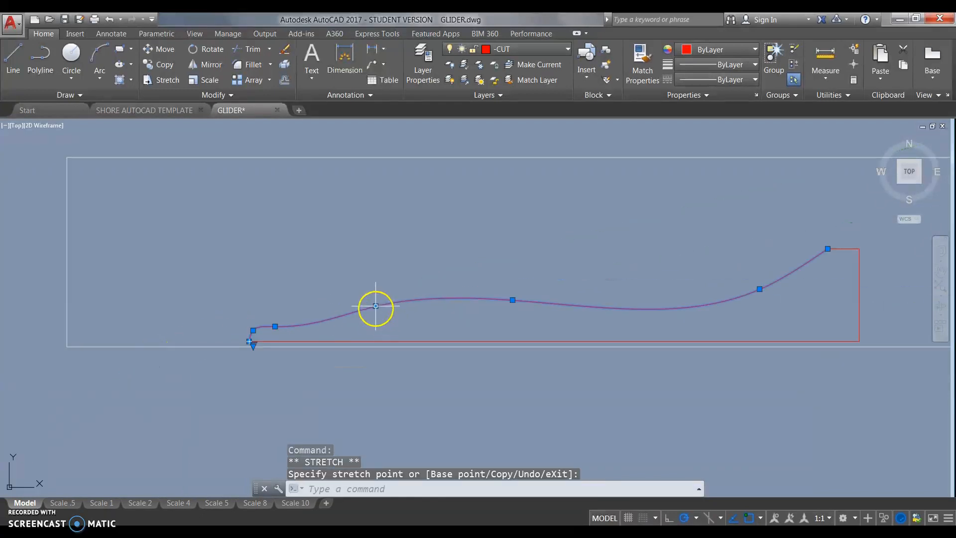
{"action": "left_click", "coordinate": [377, 309]}
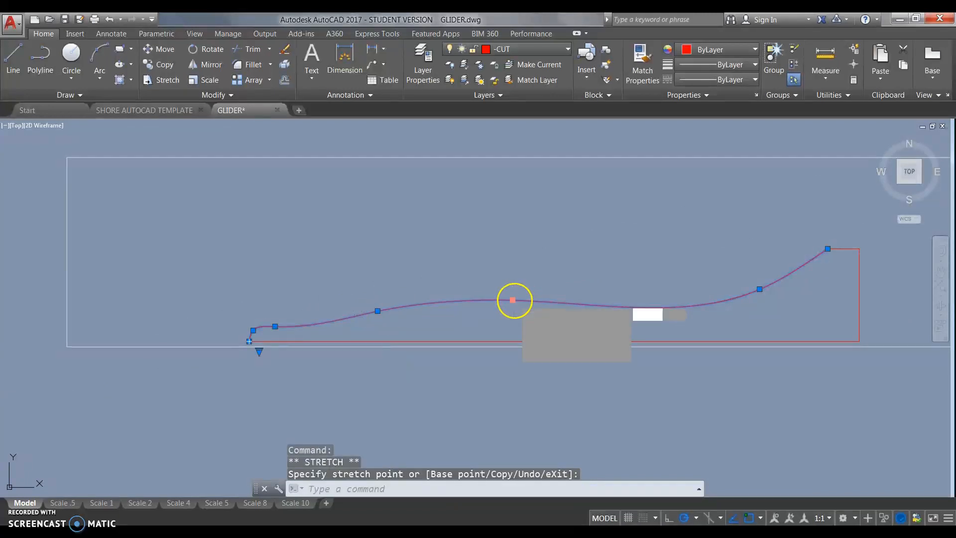
{"action": "left_click", "coordinate": [513, 299]}
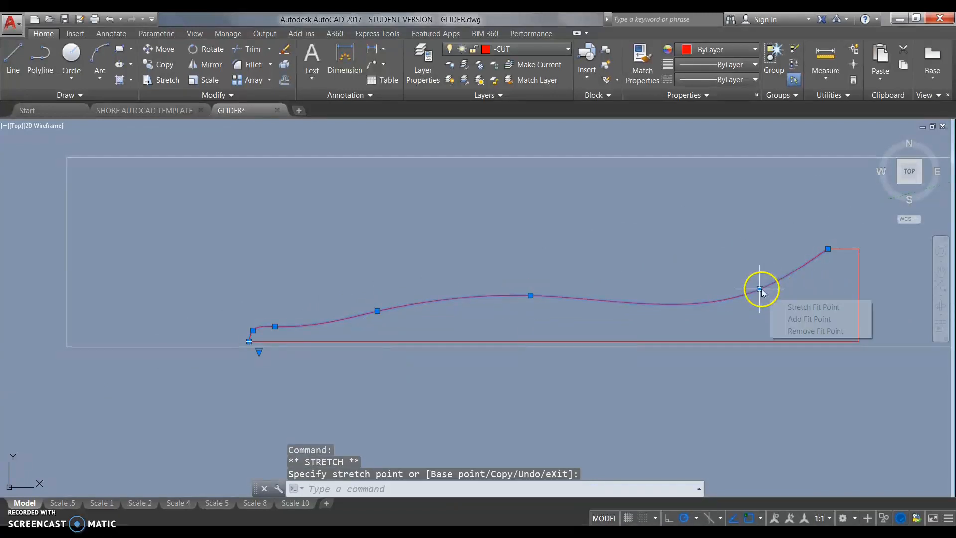
{"action": "left_click", "coordinate": [761, 286]}
{"action": "scroll", "coordinate": [736, 335], "scroll_direction": "down", "scroll_amount": 2}
{"action": "mouse_move", "coordinate": [722, 309]}
{"action": "middle_mouse_down"}
{"action": "mouse_move", "coordinate": [581, 341]}
{"action": "mouse_move", "coordinate": [373, 348]}
{"action": "middle_mouse_up"}
{"action": "key", "text": "Escape"}
{"action": "key", "text": "Escape"}
{"action": "scroll", "coordinate": [689, 337], "scroll_direction": "down", "scroll_amount": 2}
{"action": "scroll", "coordinate": [653, 336], "scroll_direction": "up", "scroll_amount": 1}
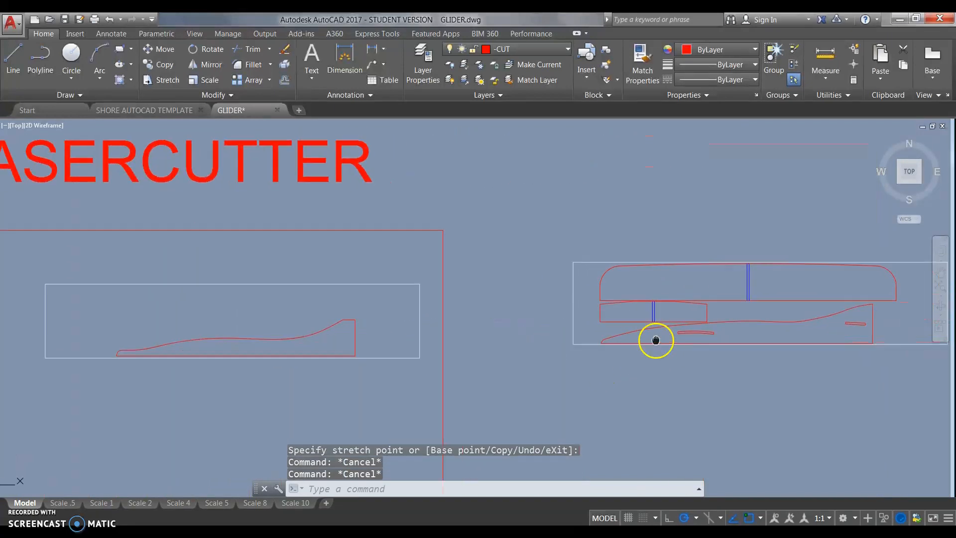
{"action": "scroll", "coordinate": [642, 337], "scroll_direction": "up", "scroll_amount": 1}
{"action": "scroll", "coordinate": [809, 296], "scroll_direction": "up", "scroll_amount": 1}
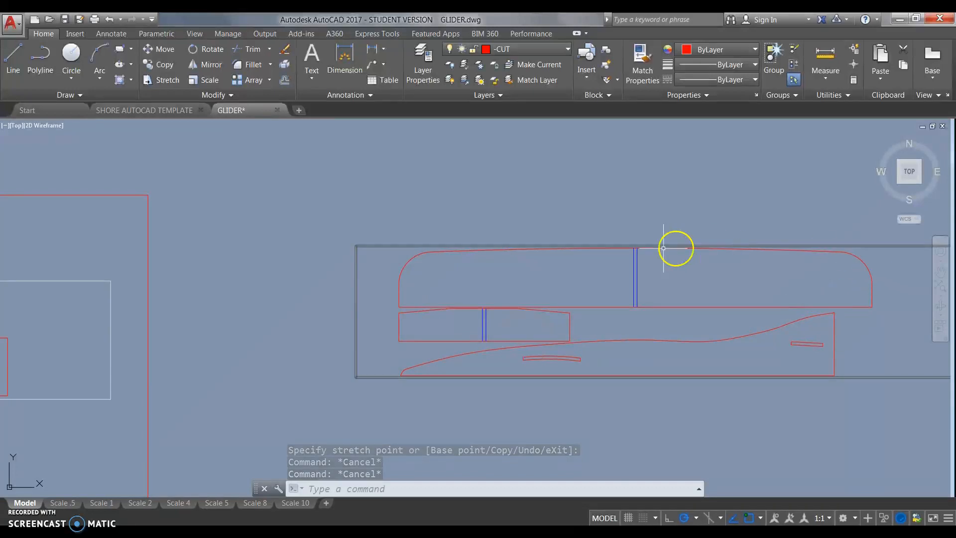
{"action": "scroll", "coordinate": [438, 274], "scroll_direction": "down", "scroll_amount": 1}
{"action": "middle_click_drag", "start_coordinate": [390, 298], "coordinate": [866, 296]}
{"action": "middle_click_drag", "start_coordinate": [513, 281], "coordinate": [206, 287]}
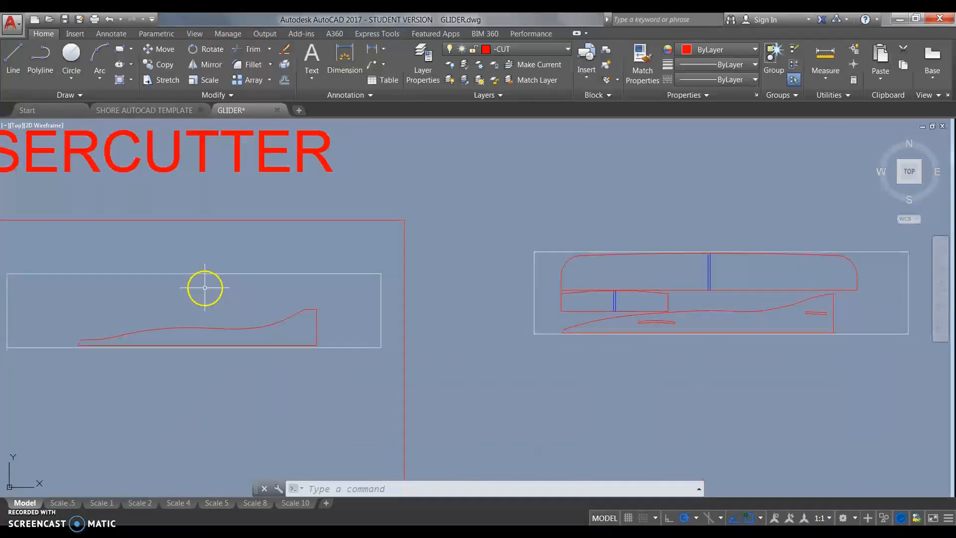
{"action": "scroll", "coordinate": [769, 268], "scroll_direction": "up", "scroll_amount": 4}
{"action": "middle_click_drag", "start_coordinate": [794, 261], "coordinate": [731, 256]}
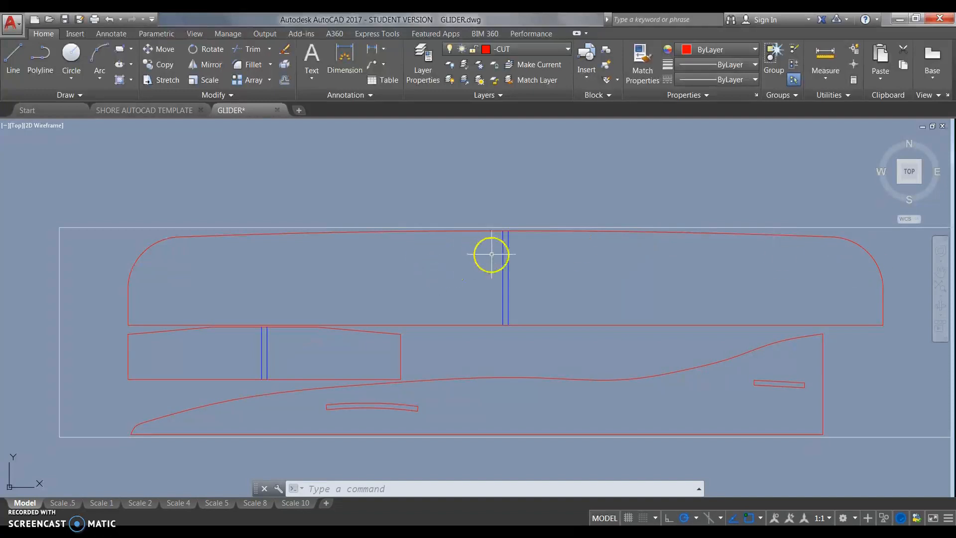
{"action": "scroll", "coordinate": [336, 268], "scroll_direction": "down", "scroll_amount": 3}
{"action": "middle_click_drag", "start_coordinate": [262, 284], "coordinate": [703, 283]}
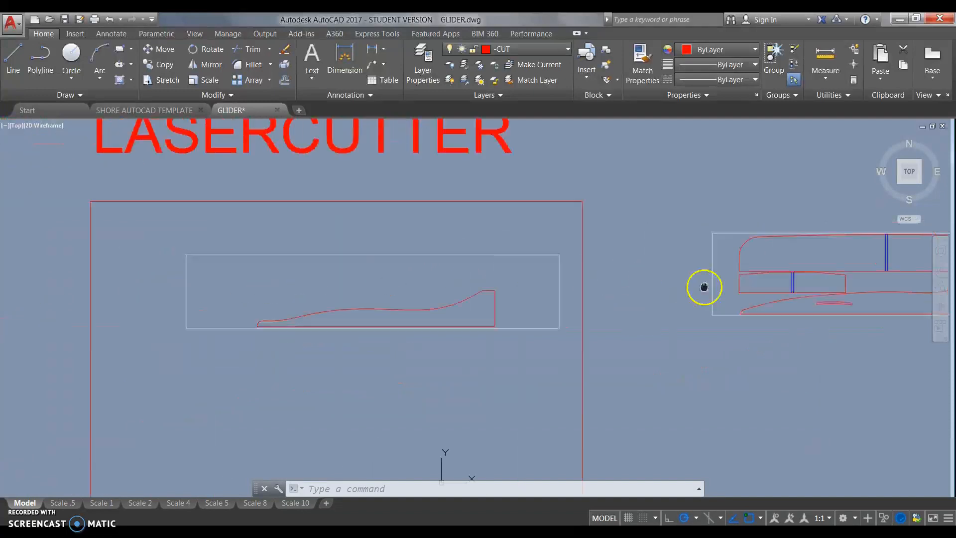
{"action": "scroll", "coordinate": [597, 283], "scroll_direction": "up", "scroll_amount": 1}
{"action": "scroll", "coordinate": [478, 291], "scroll_direction": "up", "scroll_amount": 2}
{"action": "scroll", "coordinate": [400, 304], "scroll_direction": "up", "scroll_amount": 2}
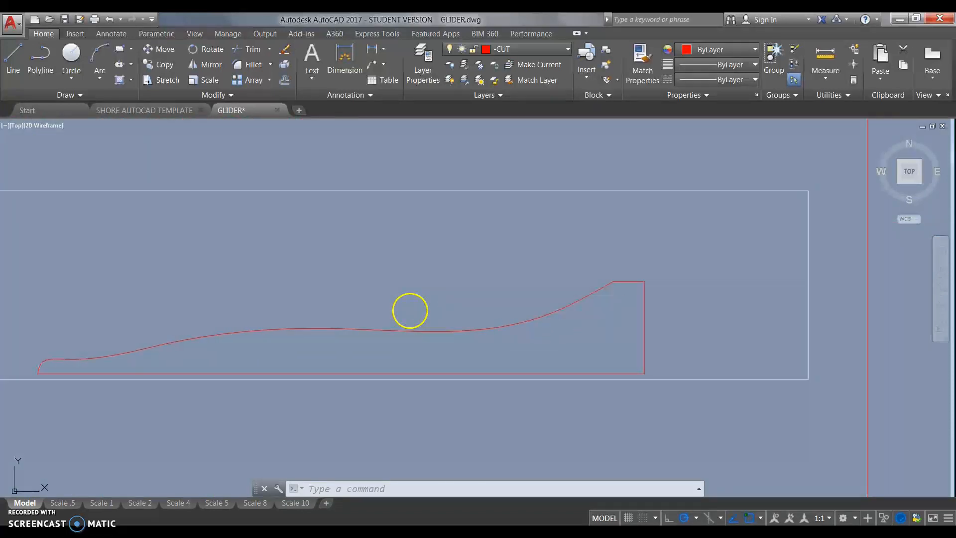
Draw the wing's 160 bottom edge, 40 upright and top edge back above the start point
{"action": "left_click", "coordinate": [12, 54]}
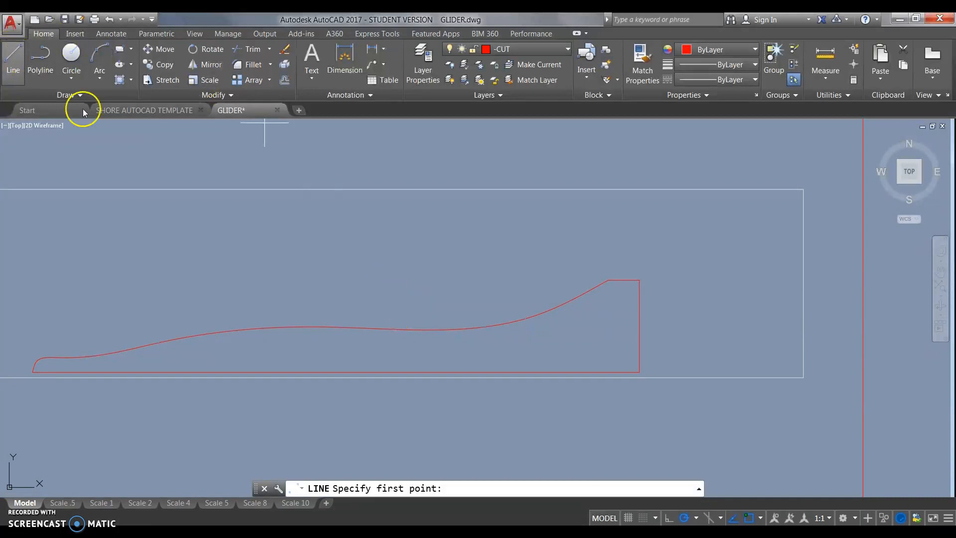
{"action": "left_click", "coordinate": [82, 272]}
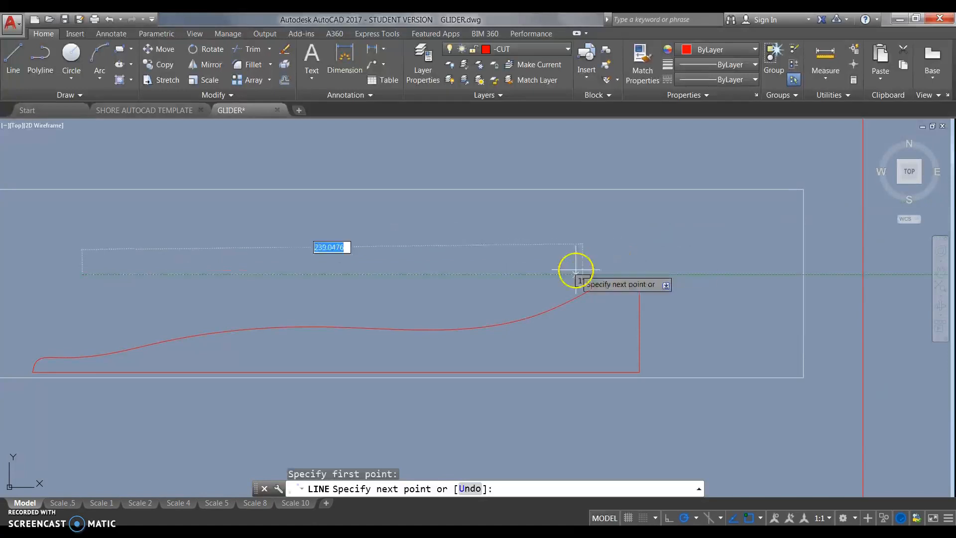
{"action": "middle_click_drag", "start_coordinate": [439, 264], "coordinate": [566, 286]}
{"action": "type", "text": "160"}
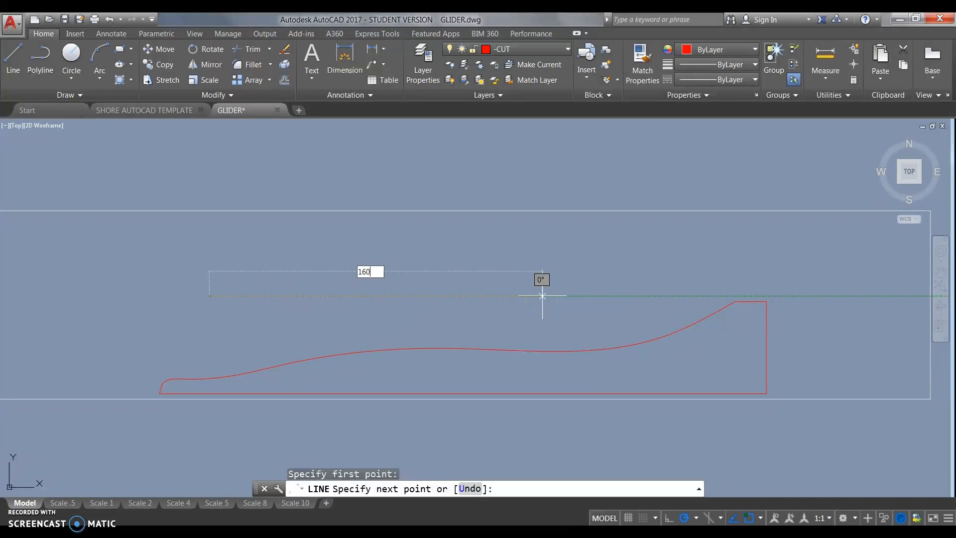
{"action": "key", "text": "Return"}
{"action": "type", "text": "40"}
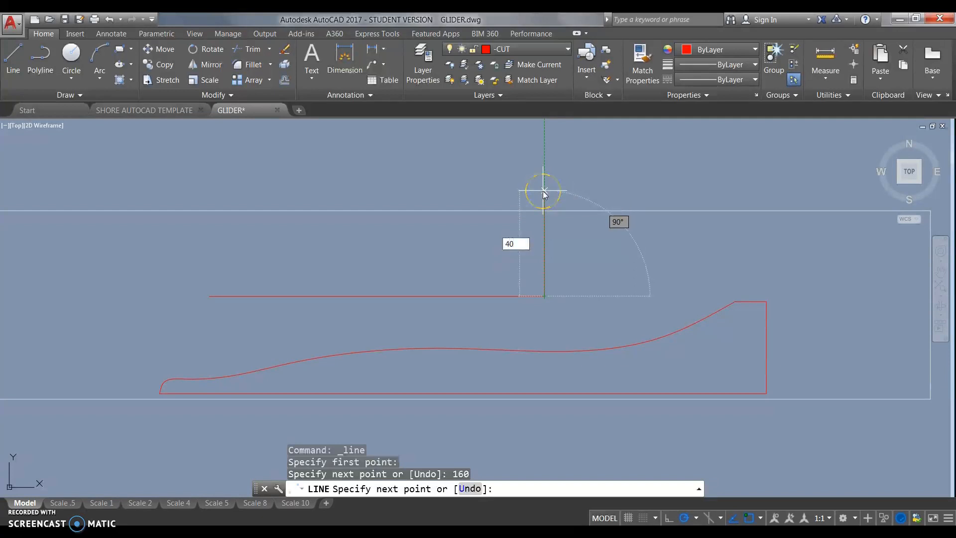
{"action": "key", "text": "Return"}
{"action": "mouse_move", "coordinate": [419, 220]}
{"action": "middle_mouse_down"}
{"action": "mouse_move", "coordinate": [456, 237]}
{"action": "mouse_move", "coordinate": [574, 248]}
{"action": "middle_mouse_up"}
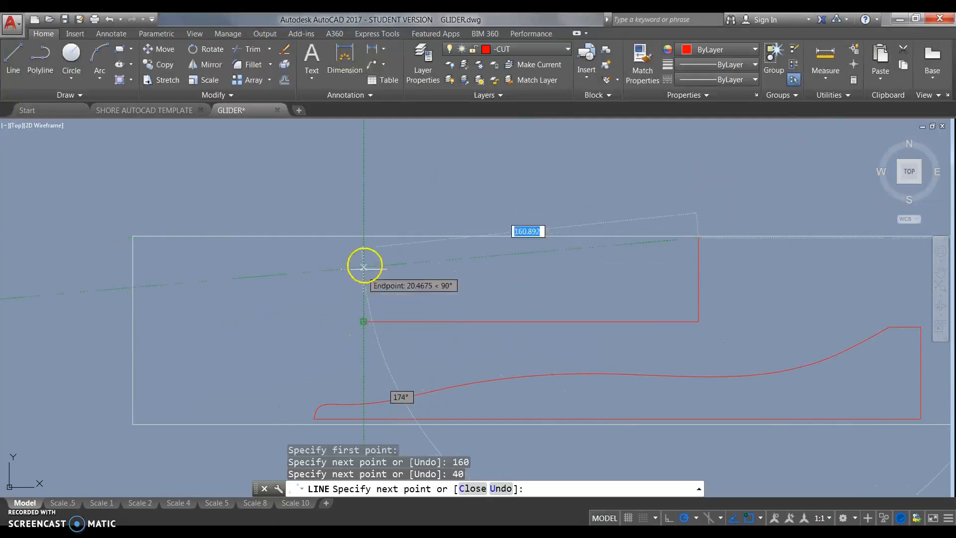
{"action": "left_click", "coordinate": [364, 239]}
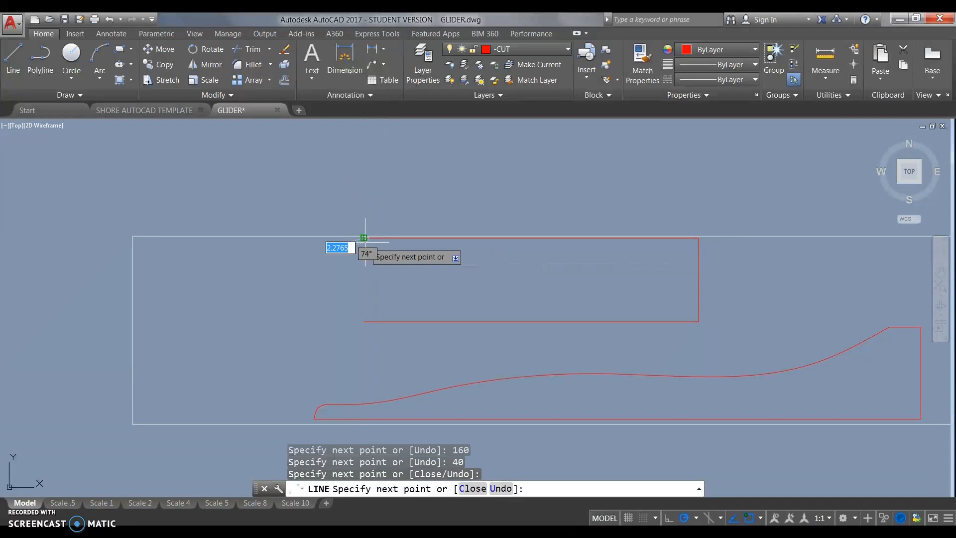
{"action": "key", "text": "Return"}
{"action": "middle_click_drag", "start_coordinate": [405, 271], "coordinate": [326, 274]}
{"action": "scroll", "coordinate": [322, 276], "scroll_direction": "down", "scroll_amount": 2}
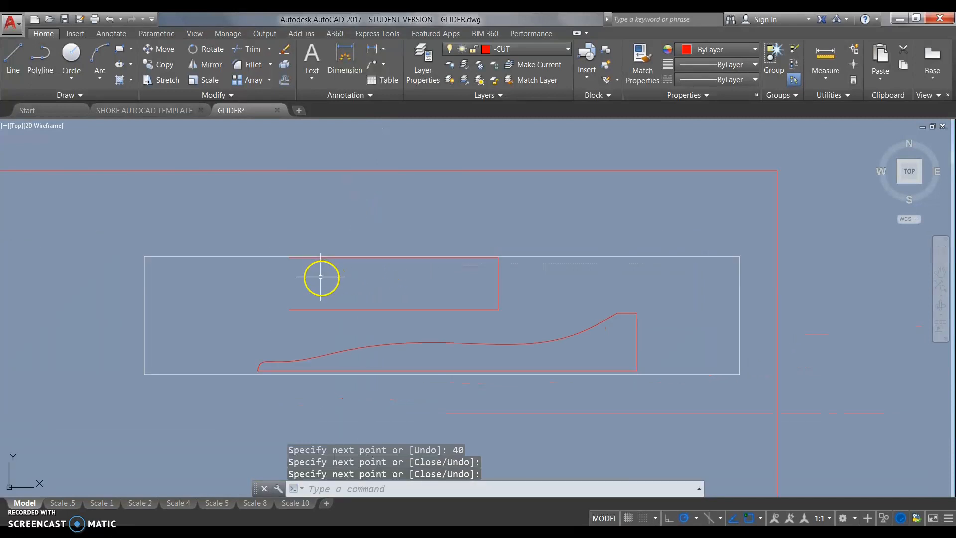
{"action": "scroll", "coordinate": [488, 259], "scroll_direction": "up", "scroll_amount": 2}
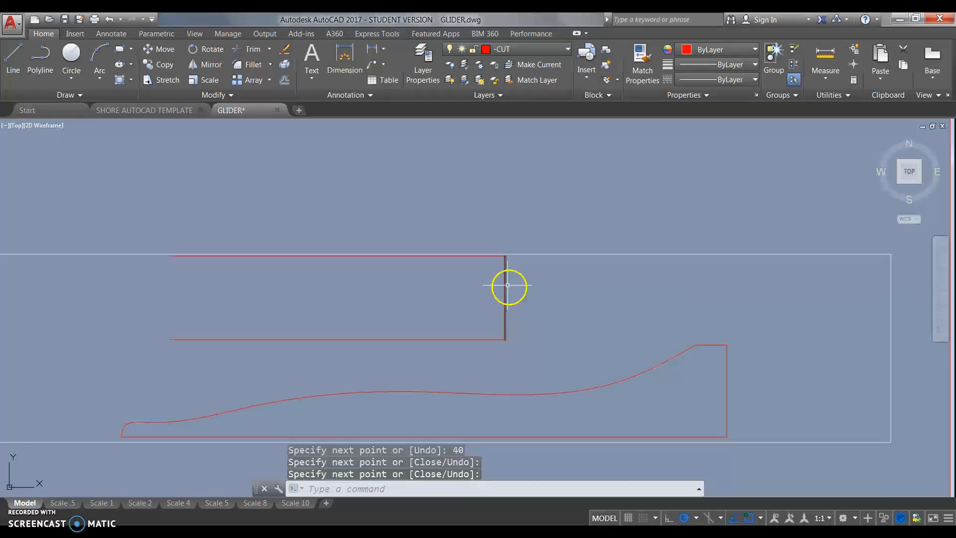
Fillet the wing's top and right edges with a radius of 25
{"action": "left_click", "coordinate": [241, 66]}
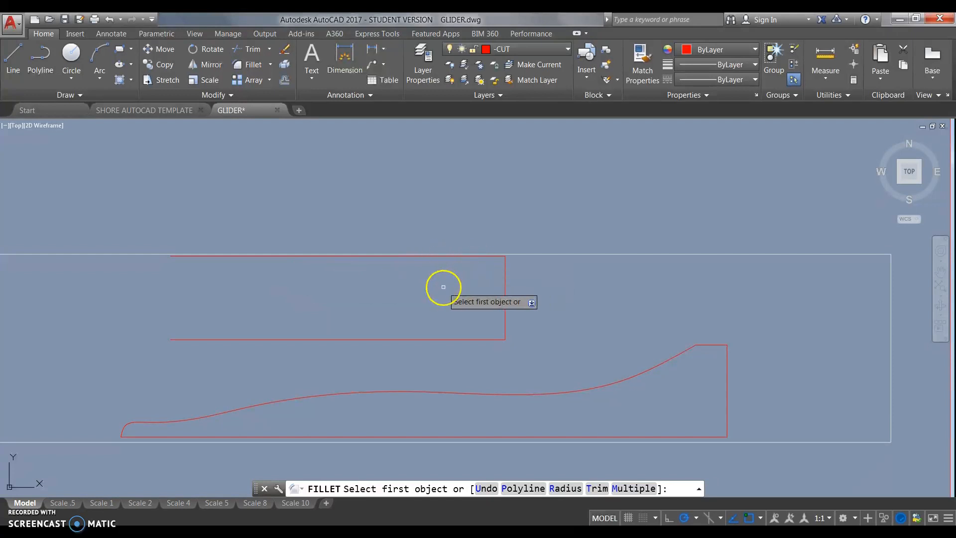
{"action": "left_click", "coordinate": [564, 490]}
{"action": "type", "text": "25"}
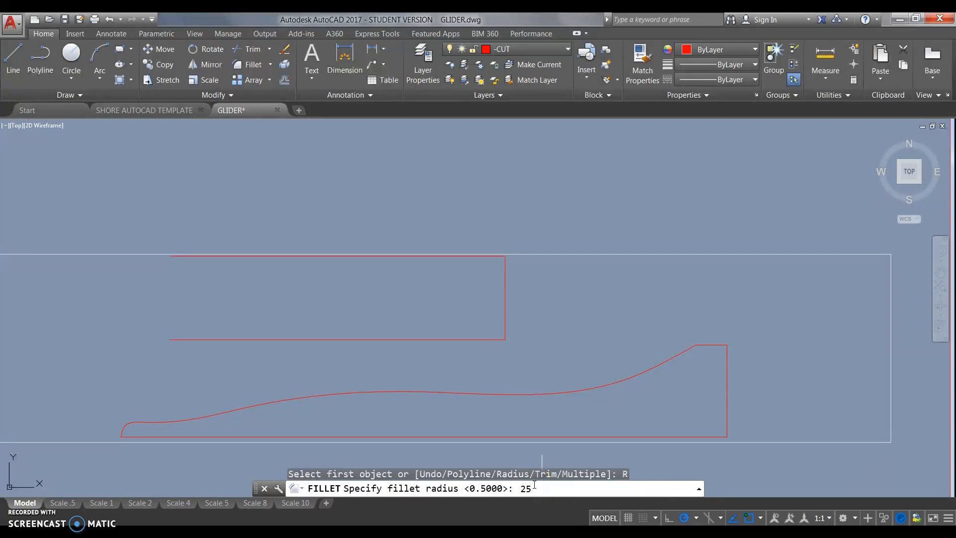
{"action": "key", "text": "Return"}
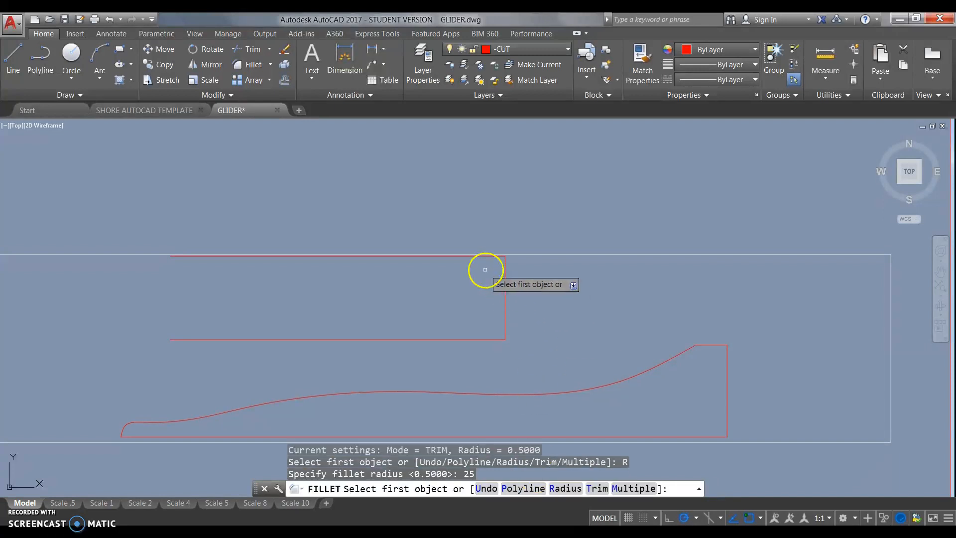
{"action": "left_click", "coordinate": [492, 256]}
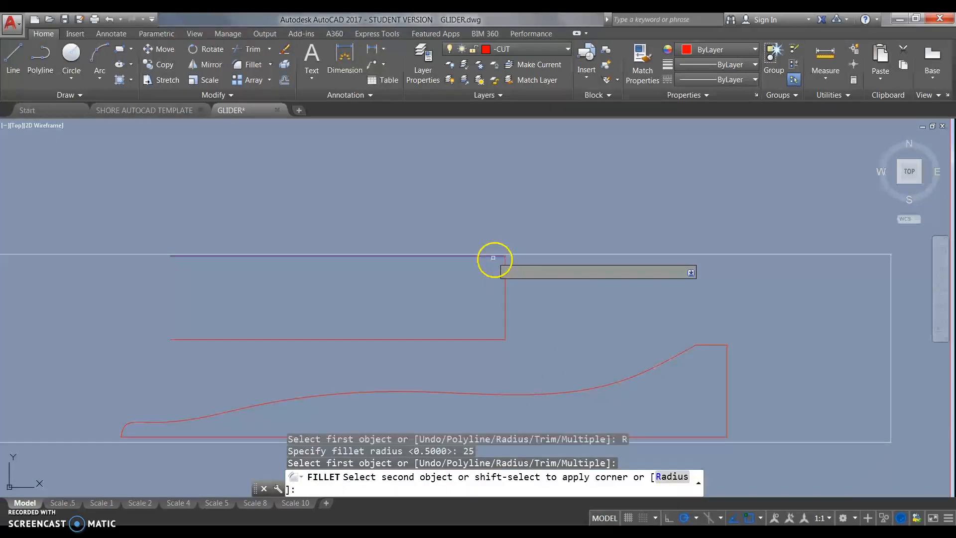
{"action": "left_click", "coordinate": [506, 269]}
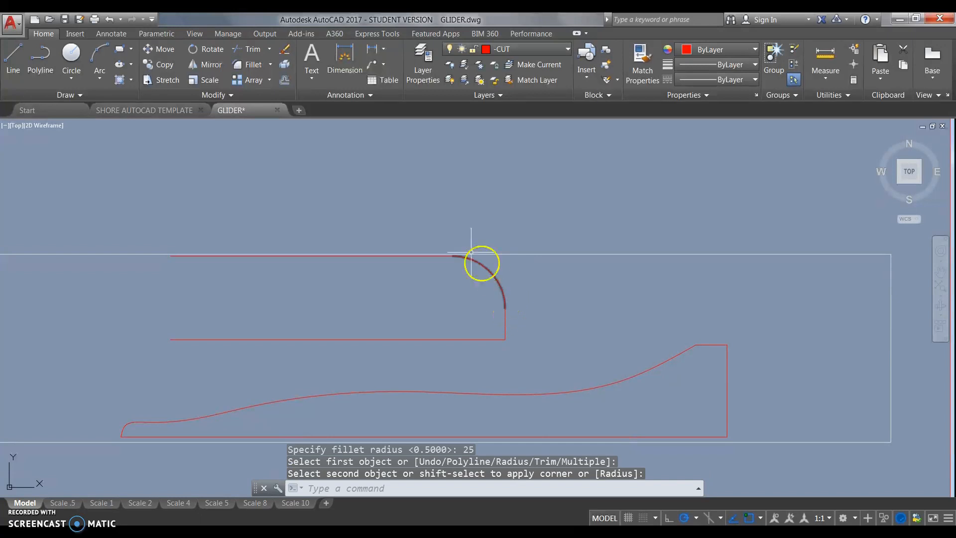
{"action": "scroll", "coordinate": [515, 292], "scroll_direction": "up", "scroll_amount": 2}
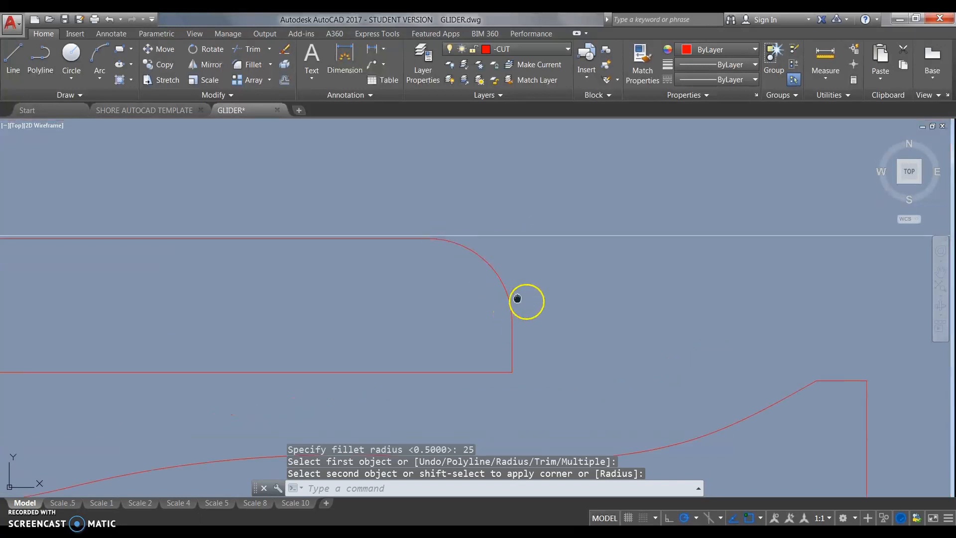
{"action": "scroll", "coordinate": [557, 303], "scroll_direction": "down", "scroll_amount": 1}
{"action": "scroll", "coordinate": [558, 303], "scroll_direction": "down", "scroll_amount": 1}
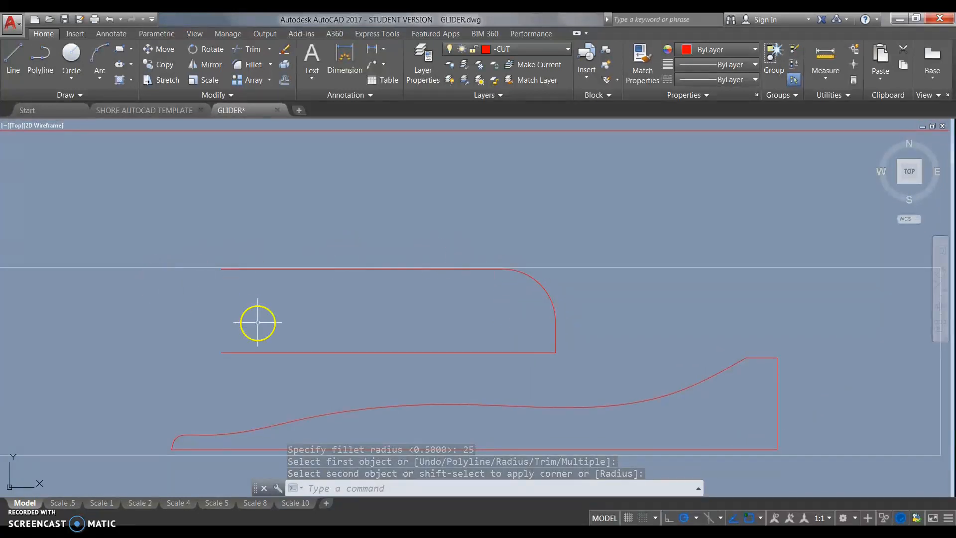
Select the whole half wing outline including its top edge
{"action": "middle_click_drag", "start_coordinate": [257, 323], "coordinate": [306, 326]}
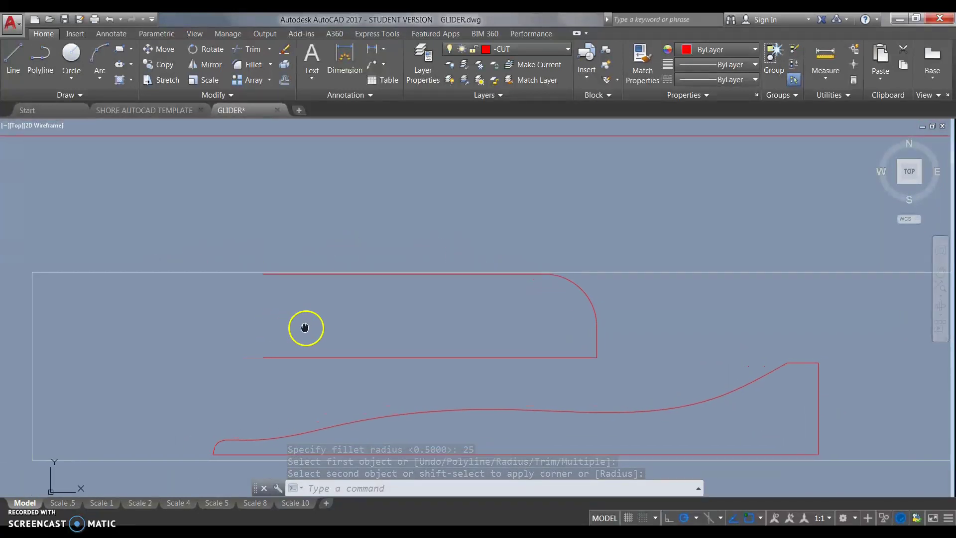
{"action": "left_click", "coordinate": [616, 378]}
{"action": "left_click", "coordinate": [542, 298]}
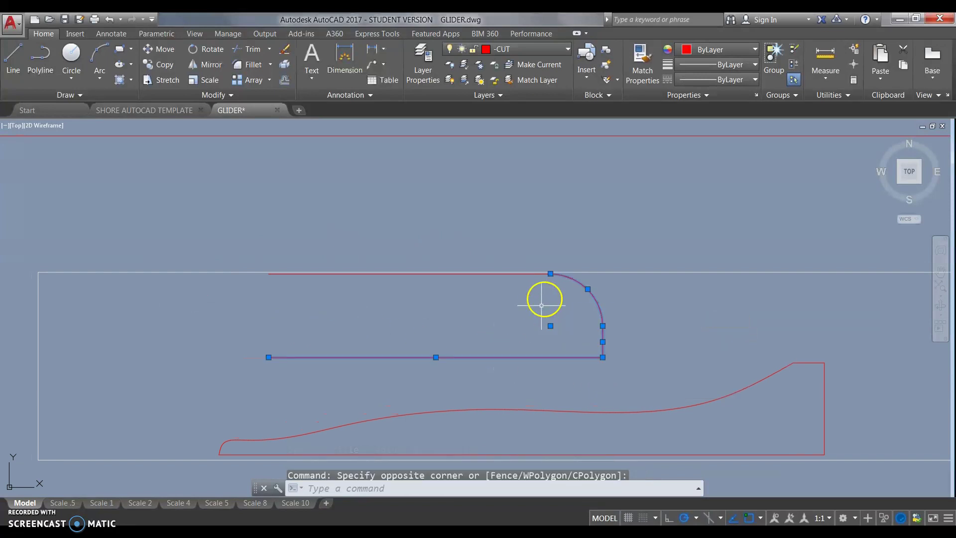
{"action": "left_click", "coordinate": [537, 273]}
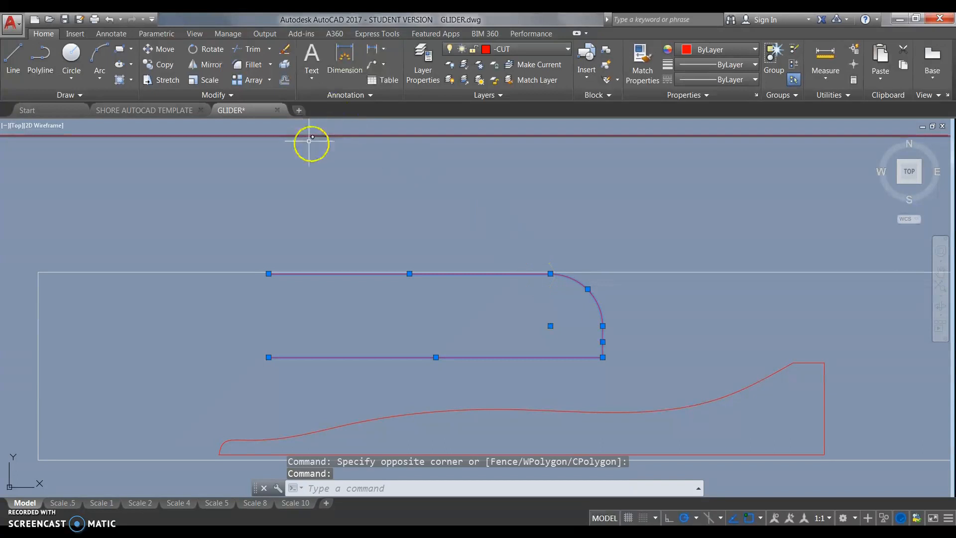
{"action": "middle_click_drag", "start_coordinate": [311, 142], "coordinate": [406, 202]}
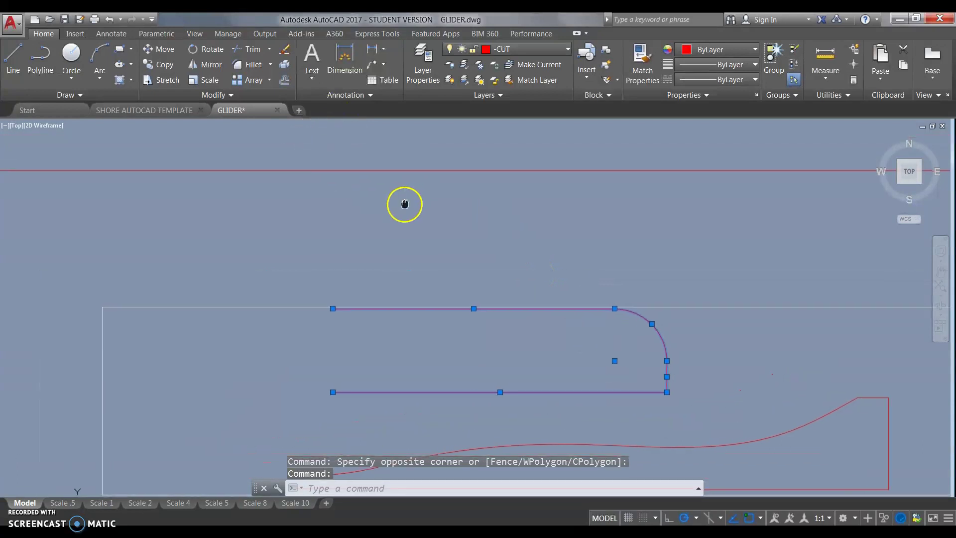
Mirror it about a vertical line through its left end, keeping the source objects
{"action": "left_click", "coordinate": [209, 66]}
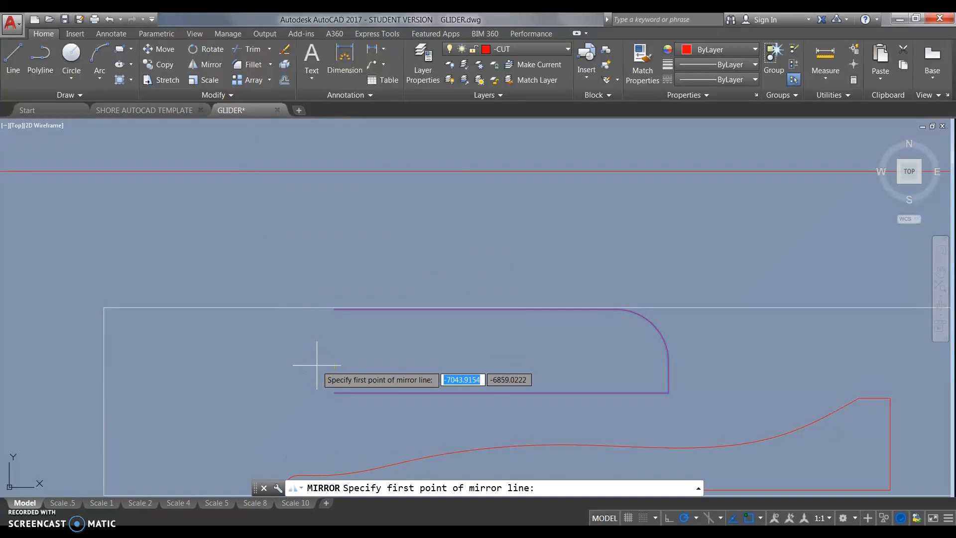
{"action": "left_click", "coordinate": [333, 392]}
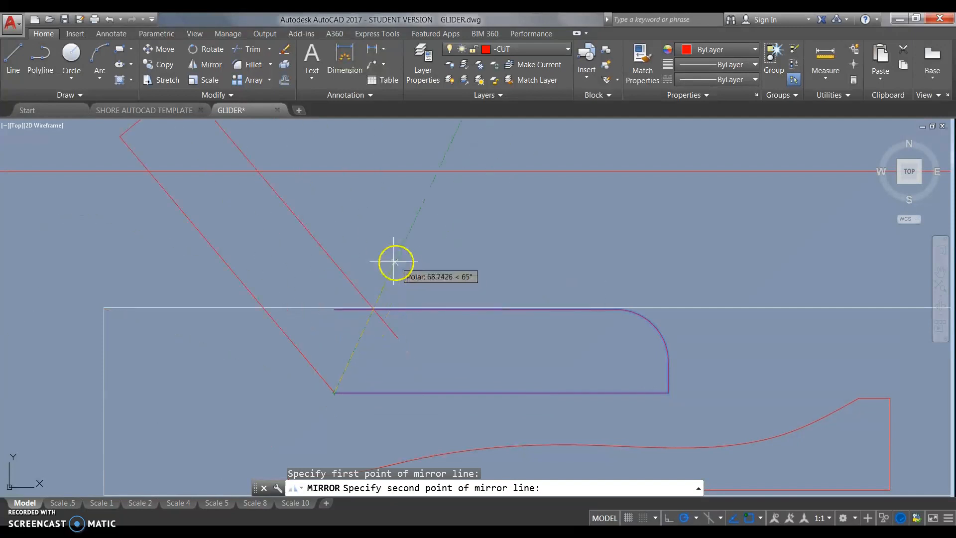
{"action": "left_click", "coordinate": [334, 246]}
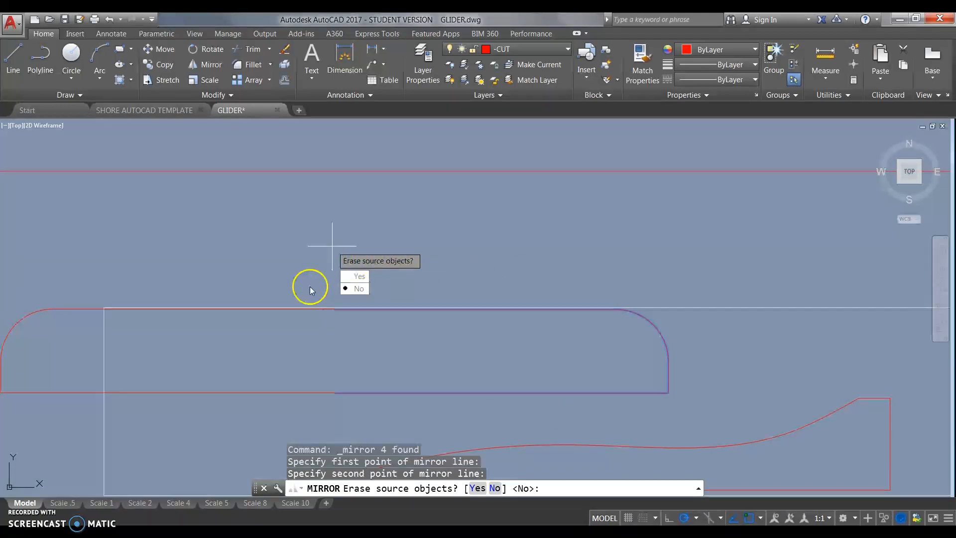
{"action": "key", "text": "Return"}
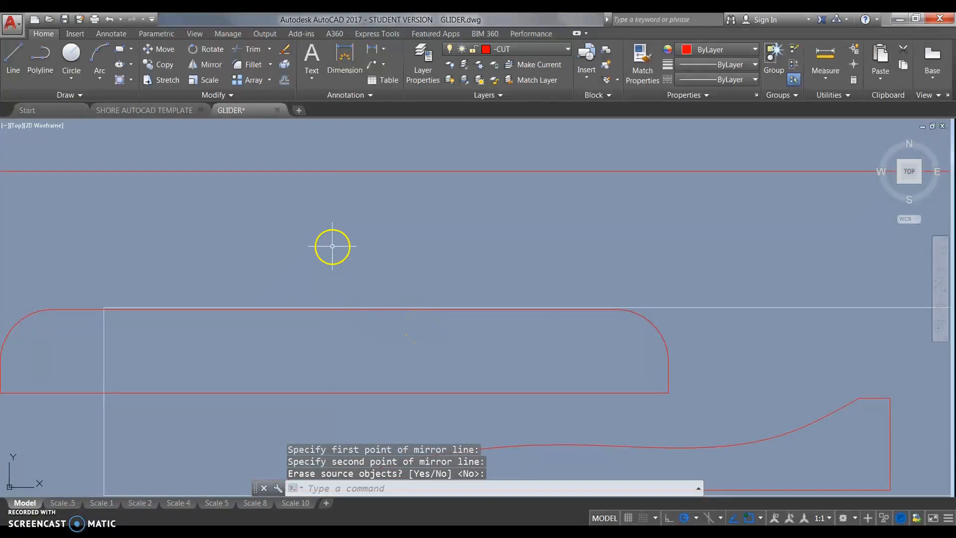
{"action": "scroll", "coordinate": [299, 269], "scroll_direction": "down", "scroll_amount": 2}
Move the whole wing by its bottom endpoint onto the body's top right corner
{"action": "middle_click_drag", "start_coordinate": [282, 299], "coordinate": [298, 305]}
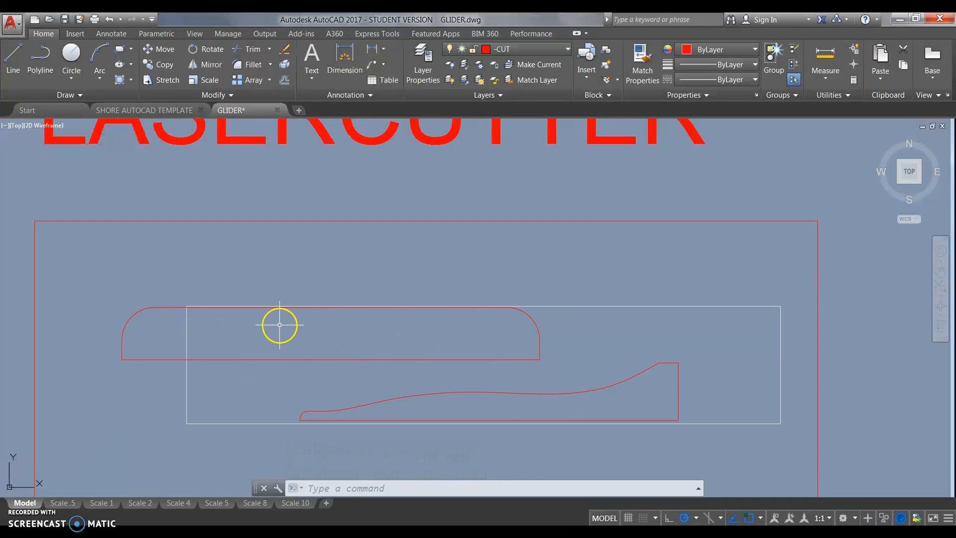
{"action": "left_click", "coordinate": [85, 284]}
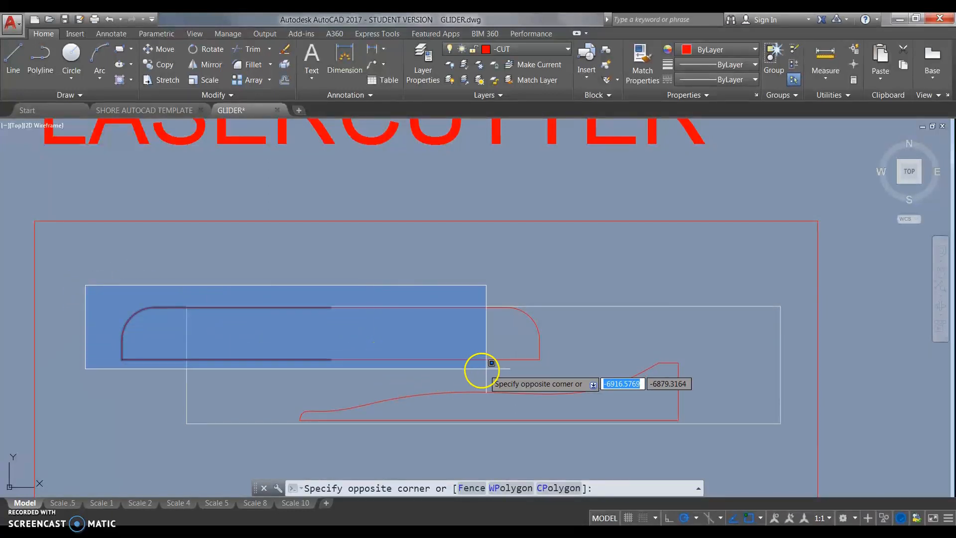
{"action": "left_click", "coordinate": [562, 372]}
{"action": "type", "text": "M"}
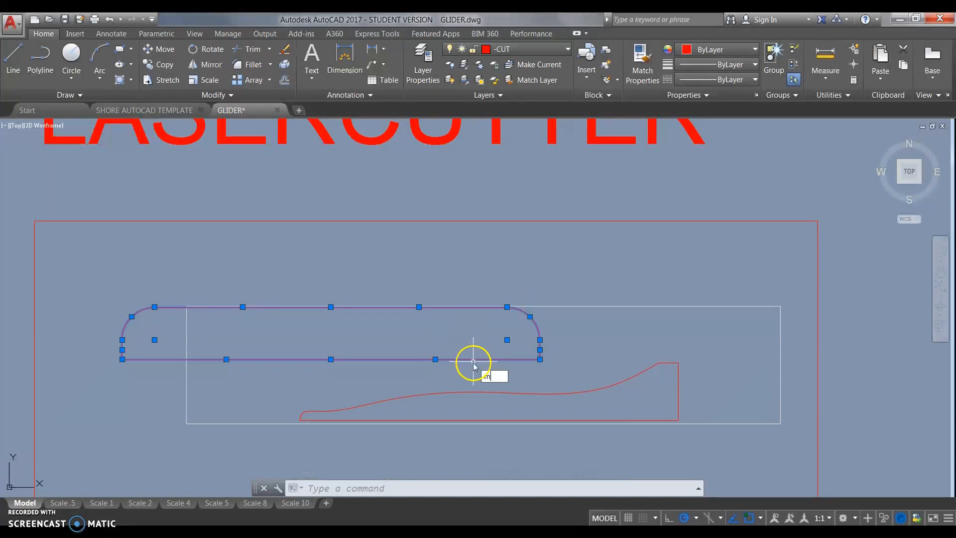
{"action": "key", "text": "Return"}
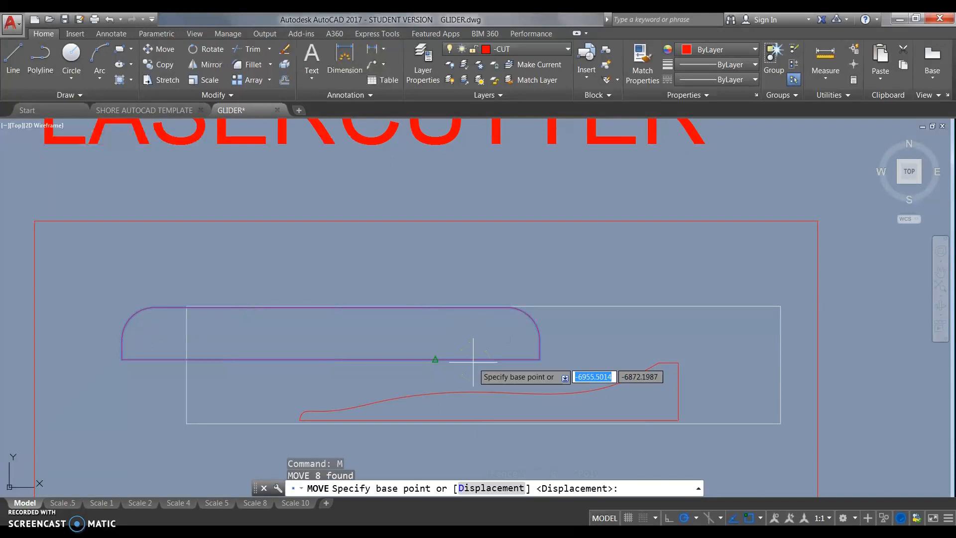
{"action": "left_click", "coordinate": [539, 358]}
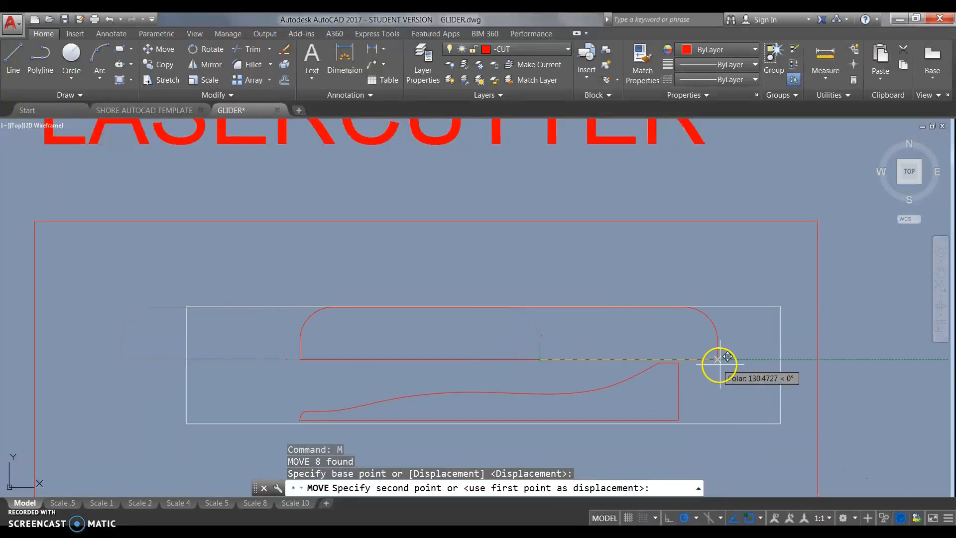
{"action": "scroll", "coordinate": [723, 359], "scroll_direction": "up", "scroll_amount": 2}
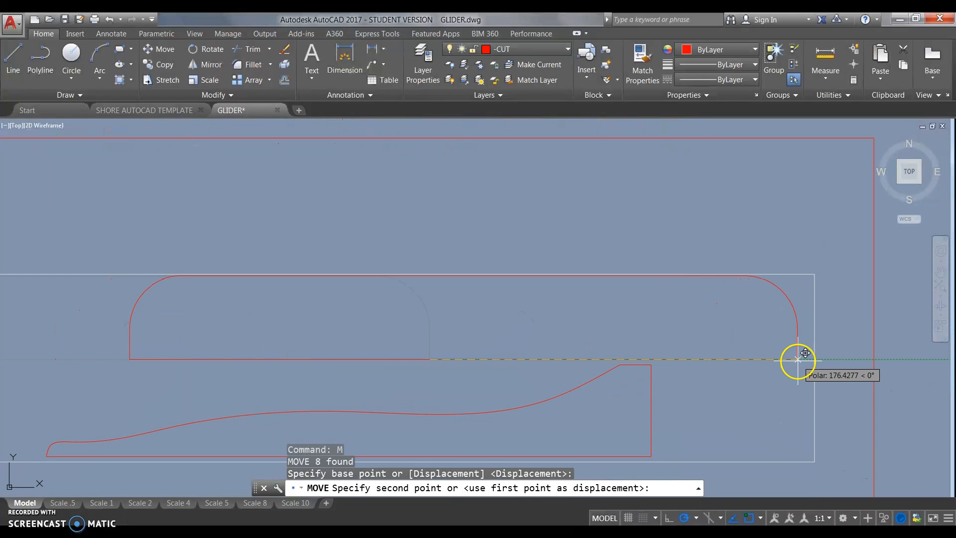
{"action": "left_click", "coordinate": [652, 359]}
{"action": "scroll", "coordinate": [609, 337], "scroll_direction": "down", "scroll_amount": 3}
{"action": "mouse_move", "coordinate": [605, 336]}
{"action": "middle_mouse_down"}
{"action": "mouse_move", "coordinate": [614, 335]}
{"action": "mouse_move", "coordinate": [477, 322]}
{"action": "middle_mouse_up"}
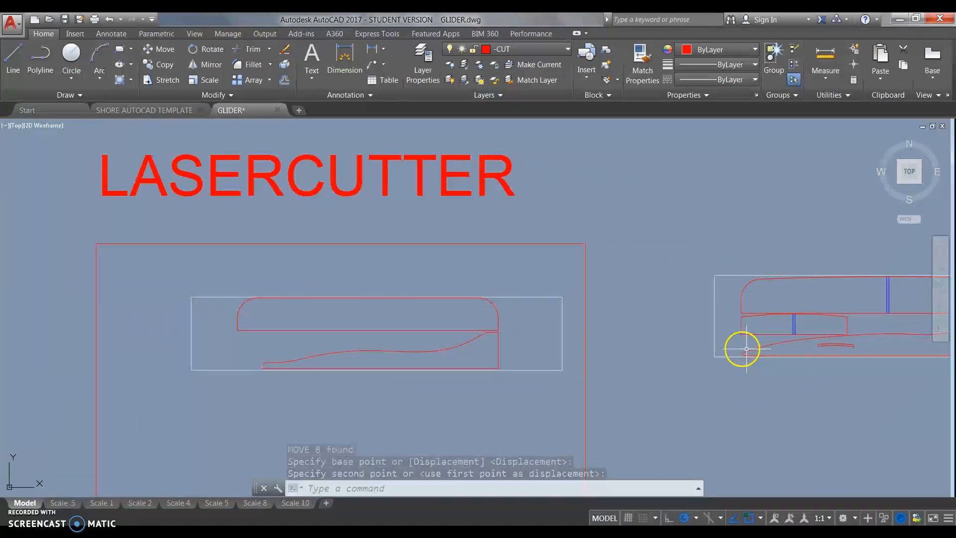
{"action": "scroll", "coordinate": [785, 341], "scroll_direction": "up", "scroll_amount": 2}
{"action": "scroll", "coordinate": [793, 346], "scroll_direction": "down", "scroll_amount": 2}
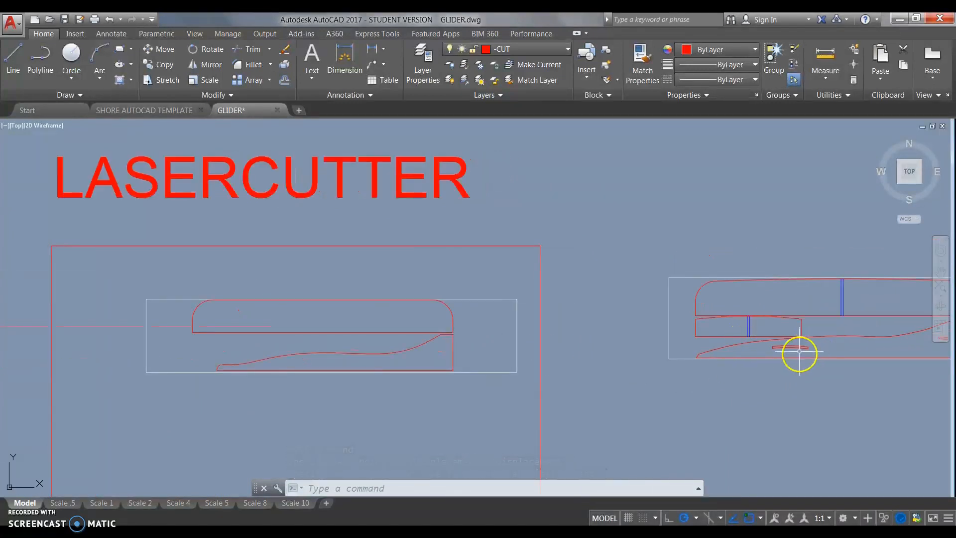
{"action": "scroll", "coordinate": [298, 382], "scroll_direction": "up", "scroll_amount": 2}
{"action": "middle_click_drag", "start_coordinate": [299, 380], "coordinate": [344, 372]}
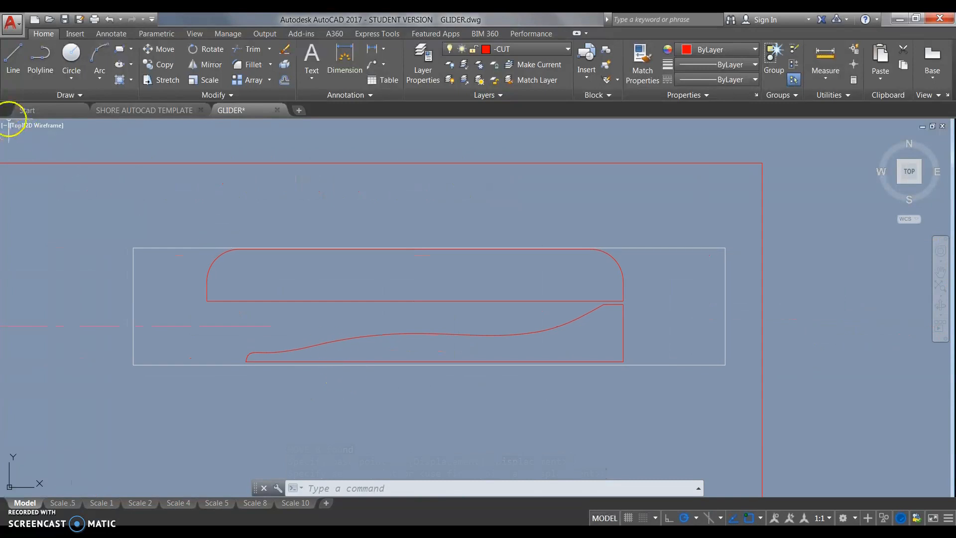